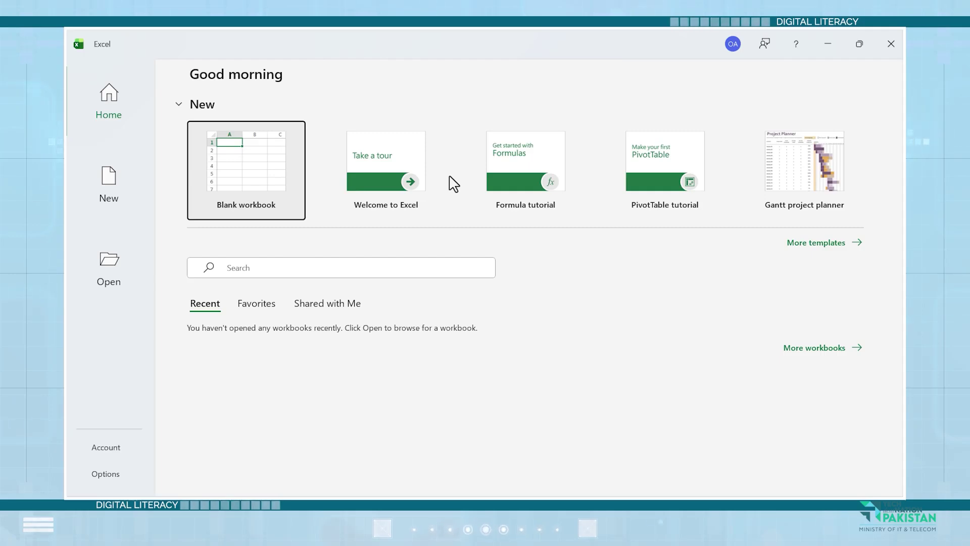
- Examine the start screen's new-file, open-file and favorites areas, and browse the available workbook templates
left_click(123, 212)
left_click(115, 268)
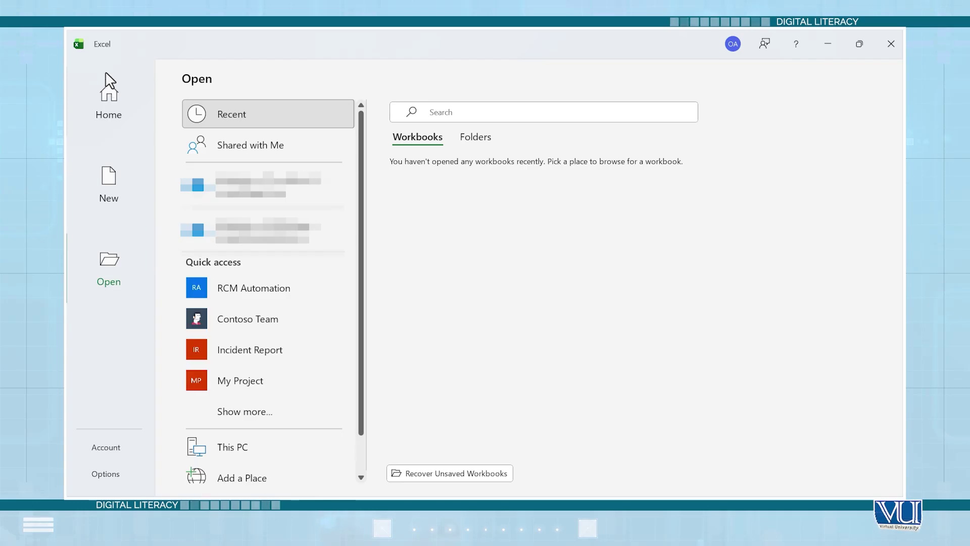
left_click(110, 84)
left_click(262, 305)
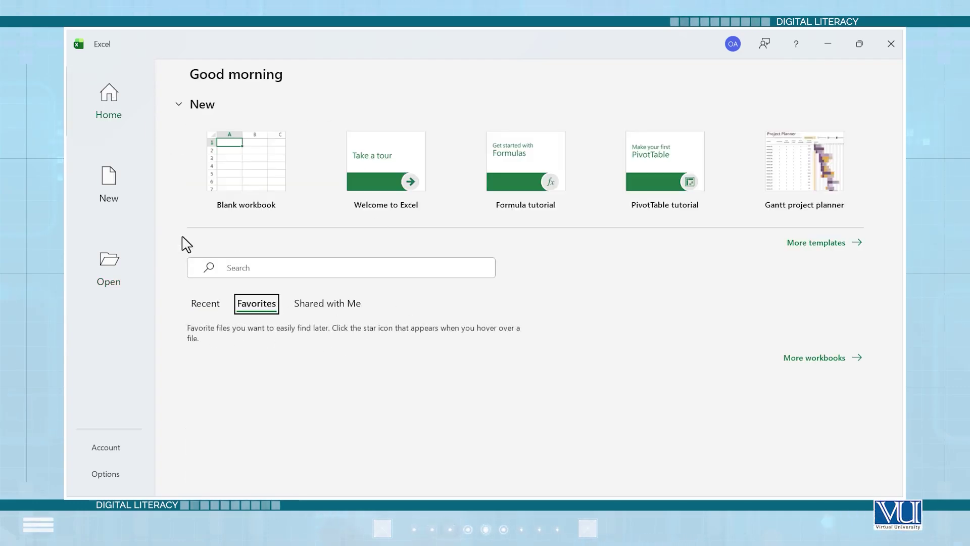
left_click(842, 243)
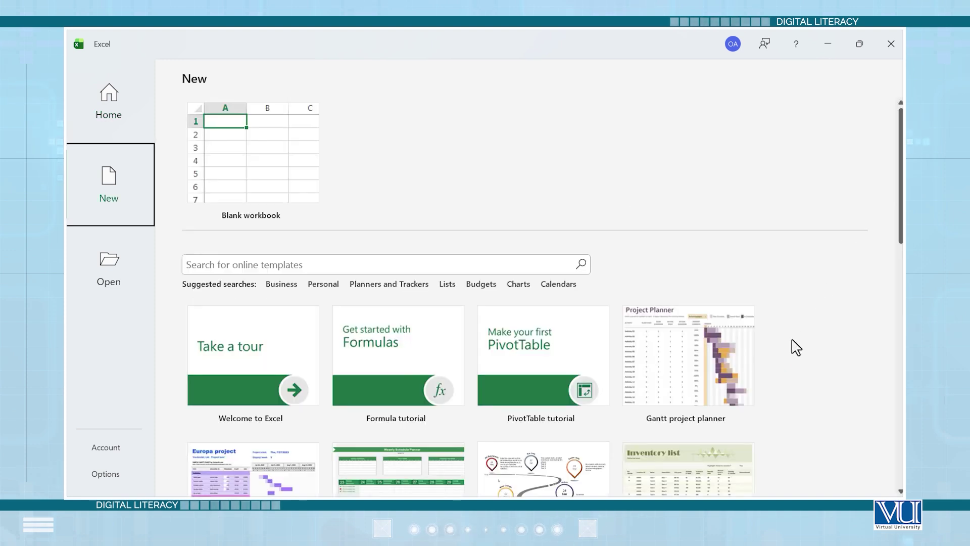
scroll(797, 348, "down", 2)
scroll(796, 347, "down", 1)
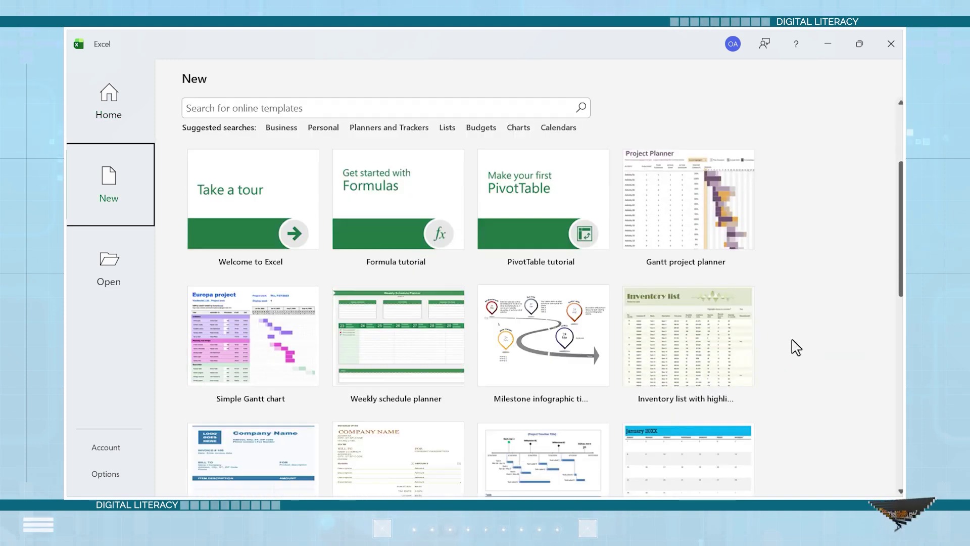
scroll(796, 348, "down", 1)
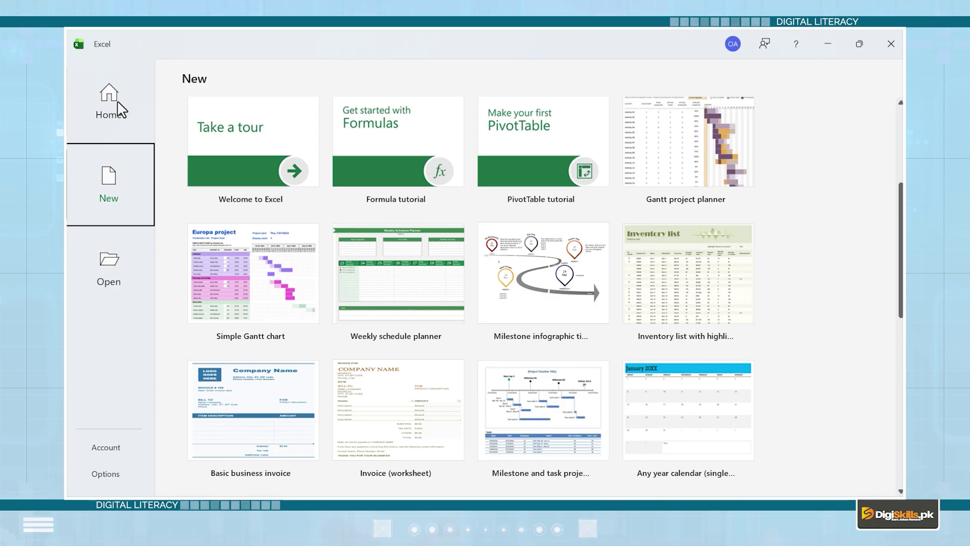
- Create a blank workbook from the start screen
left_click(121, 107)
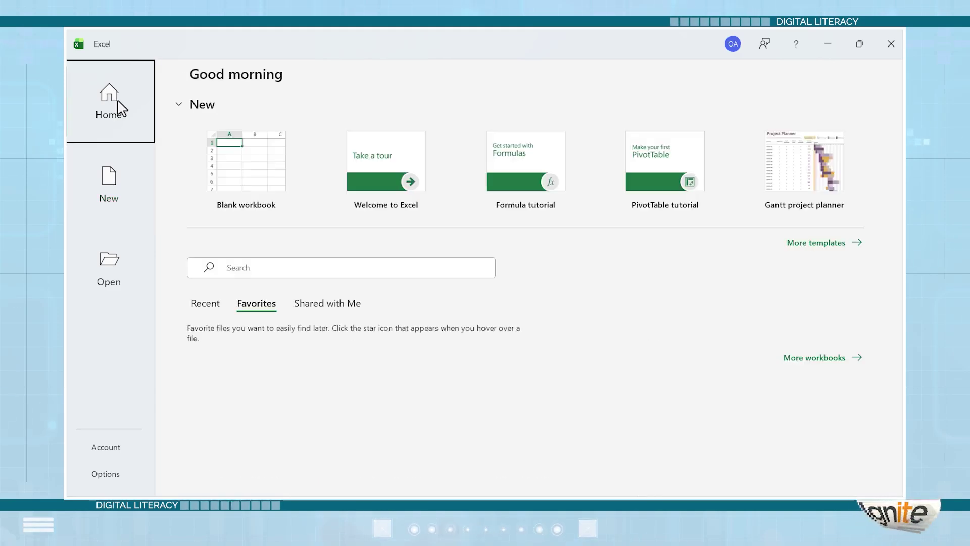
left_click(250, 189)
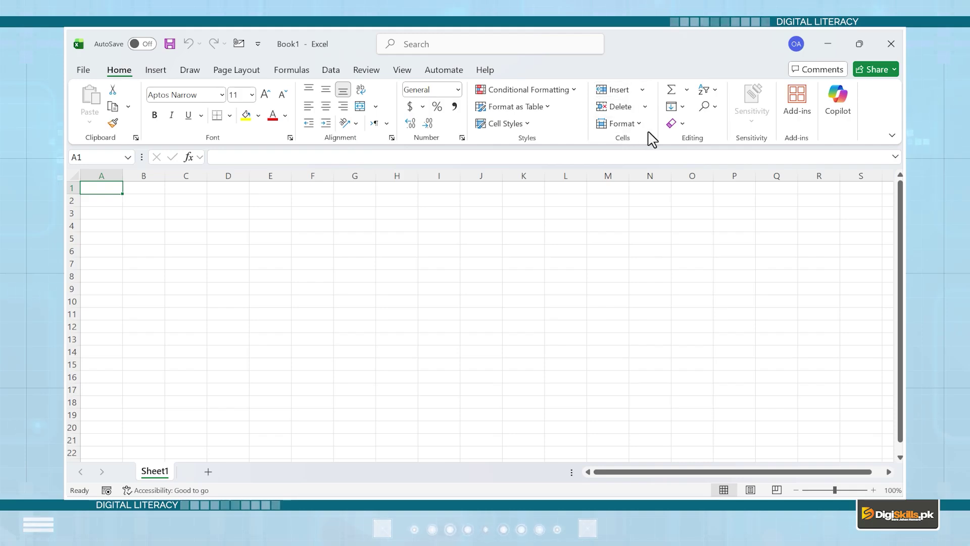
- Examine the Insert, Page Layout, Formulas, Data and Review commands, dismissing the comments notice, and return to the Home commands
left_click(156, 71)
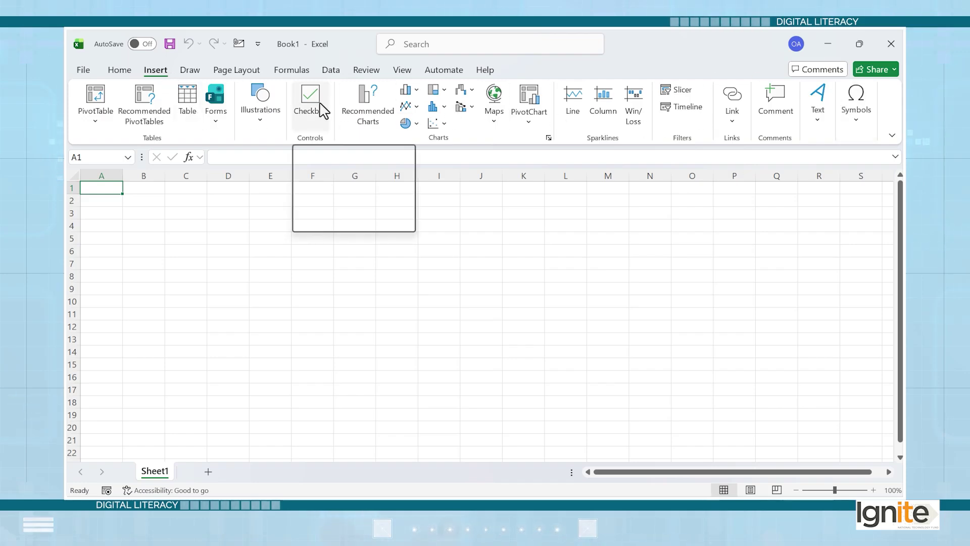
left_click(222, 76)
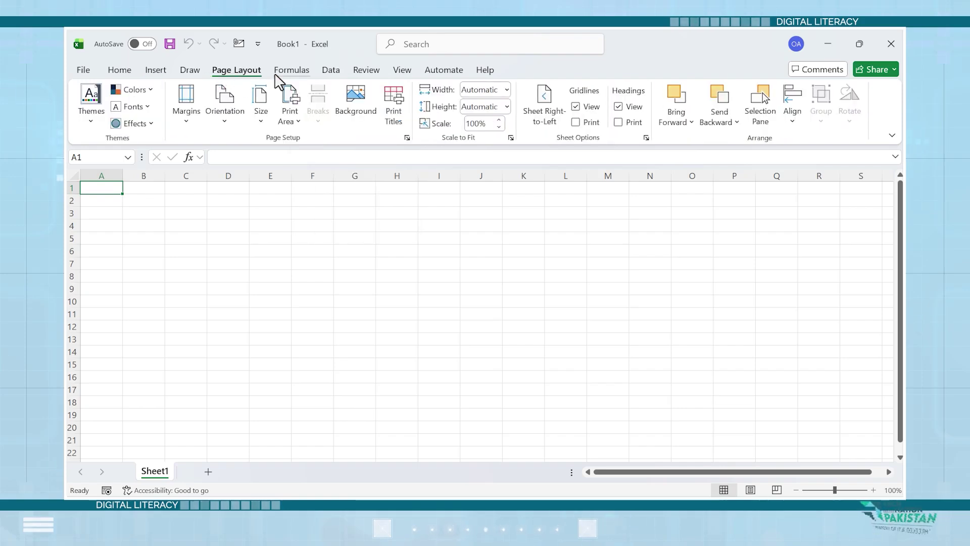
left_click(291, 71)
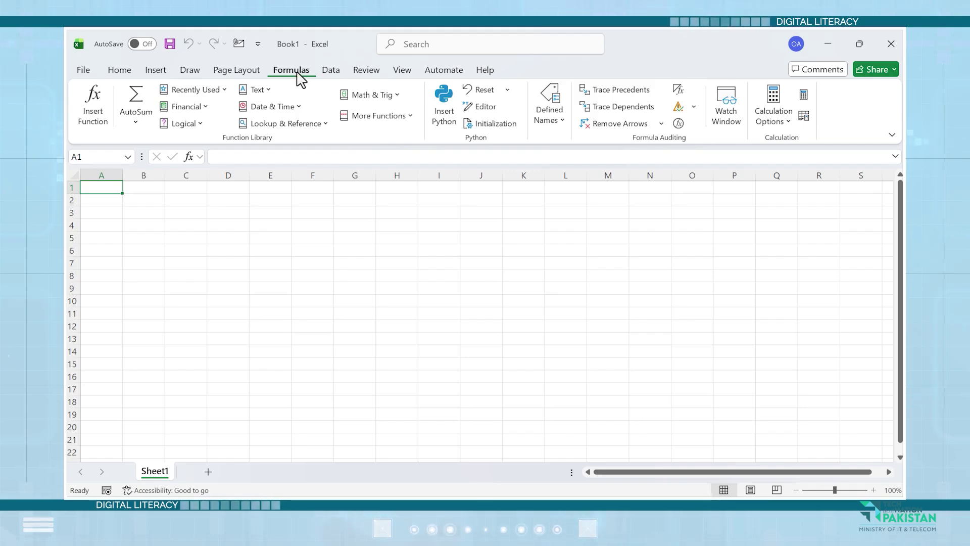
left_click(328, 70)
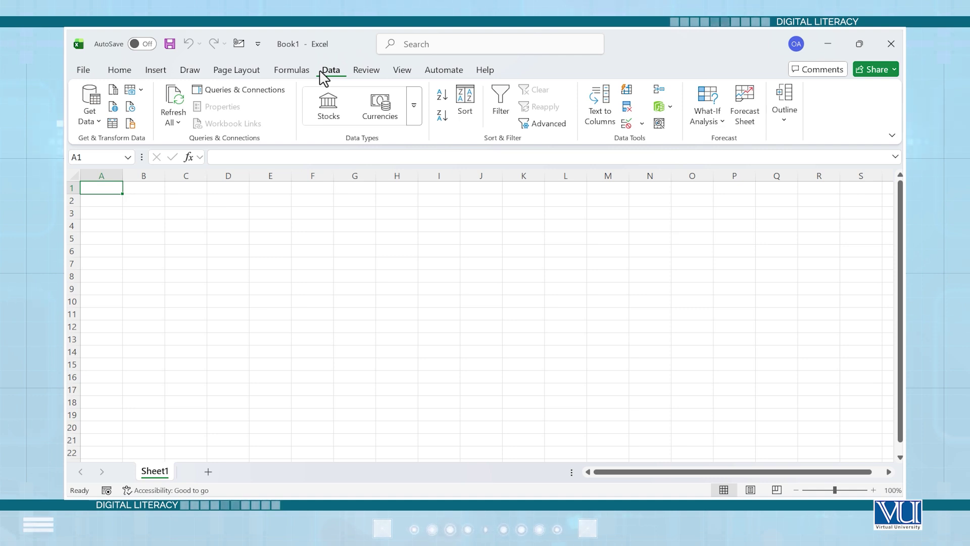
left_click(377, 74)
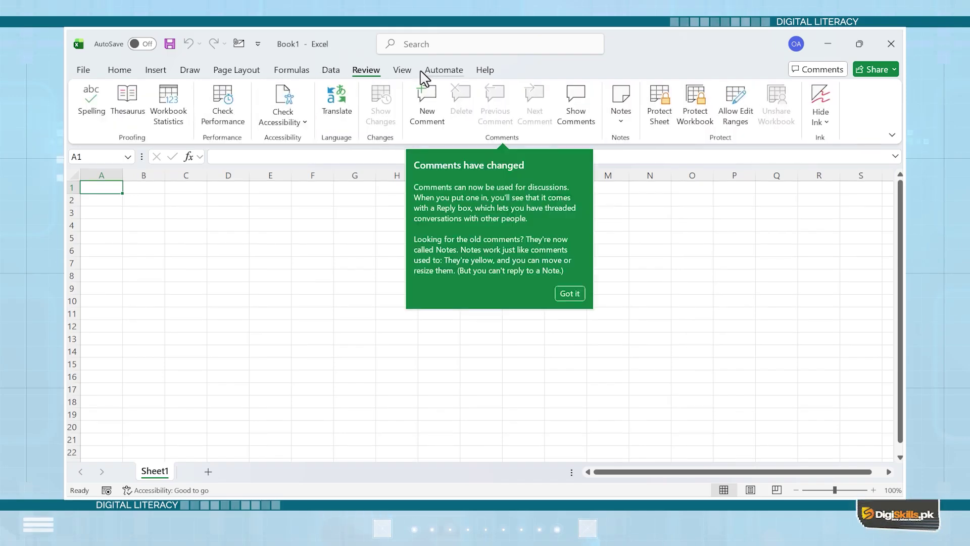
left_click(577, 294)
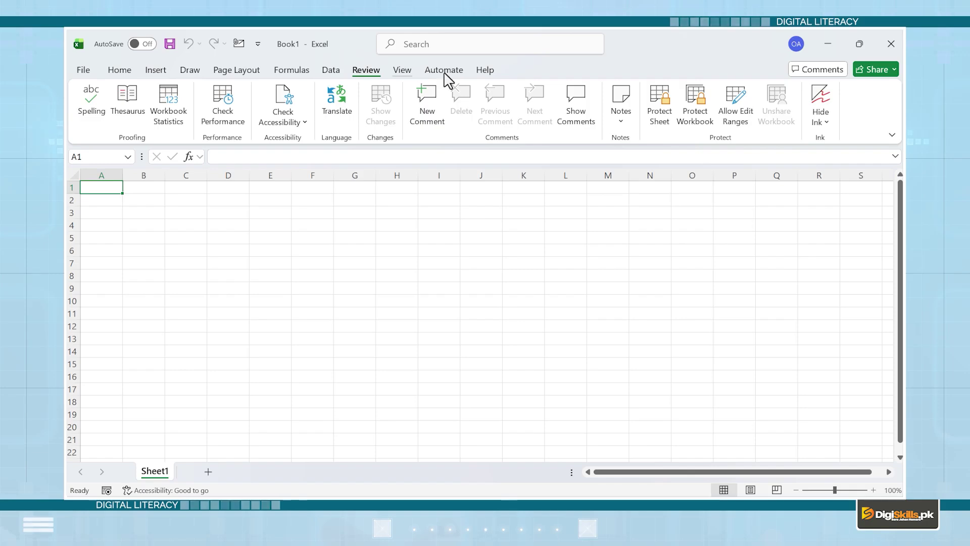
left_click(119, 71)
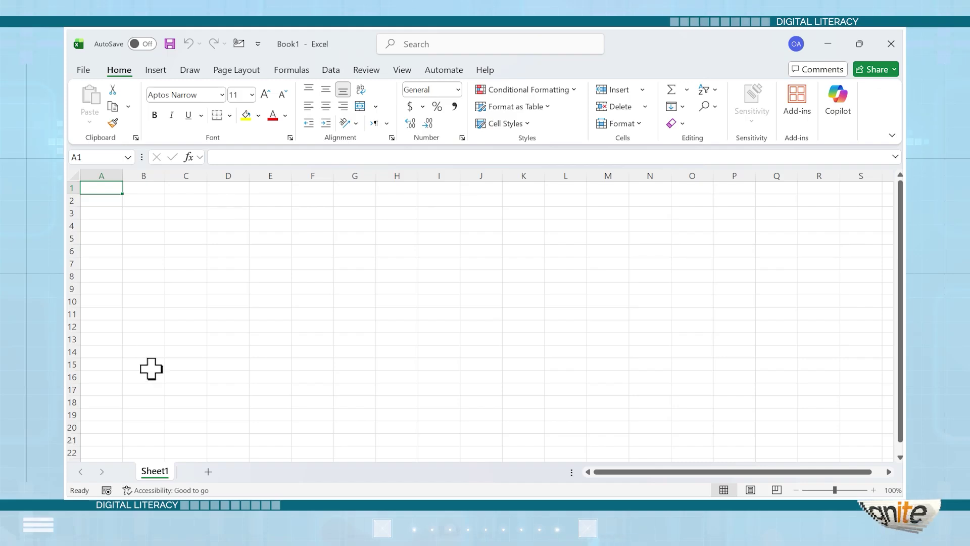
- Add a second worksheet and enter "Sheet 1" in cell A1 of Sheet1
left_click(207, 472)
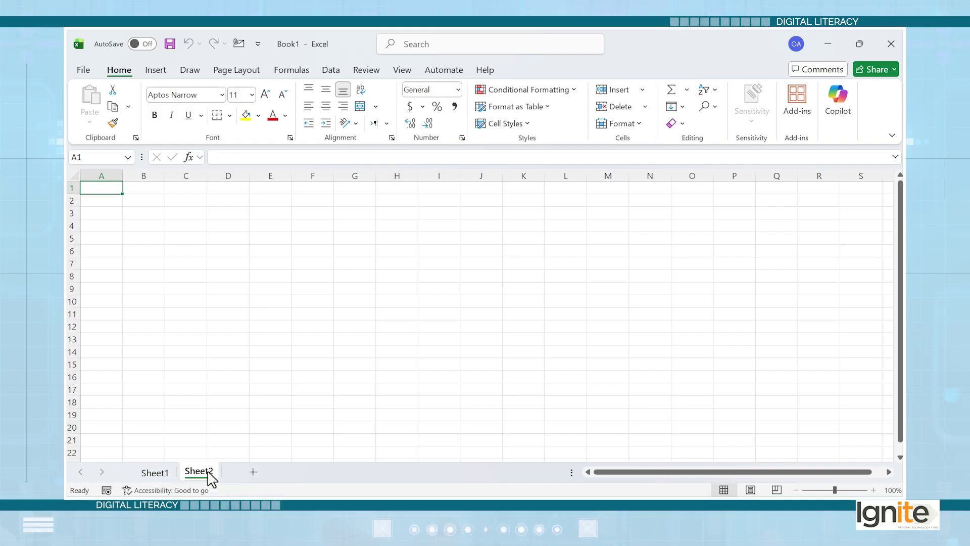
left_click(155, 476)
type("Sheet 1")
key("Return")
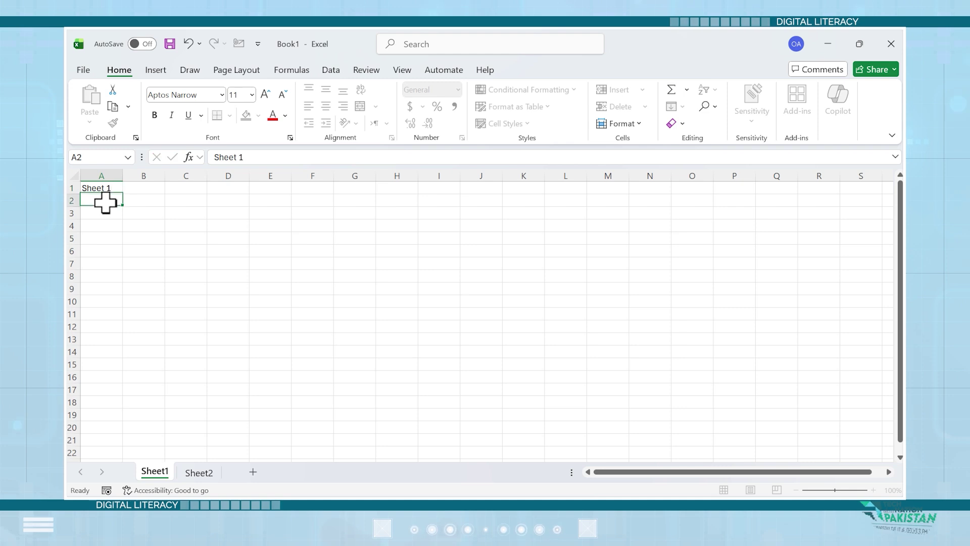
- Enter "Sheet 2" in cell A1 of Sheet2, closing the Accessibility Assistant
left_click(197, 485)
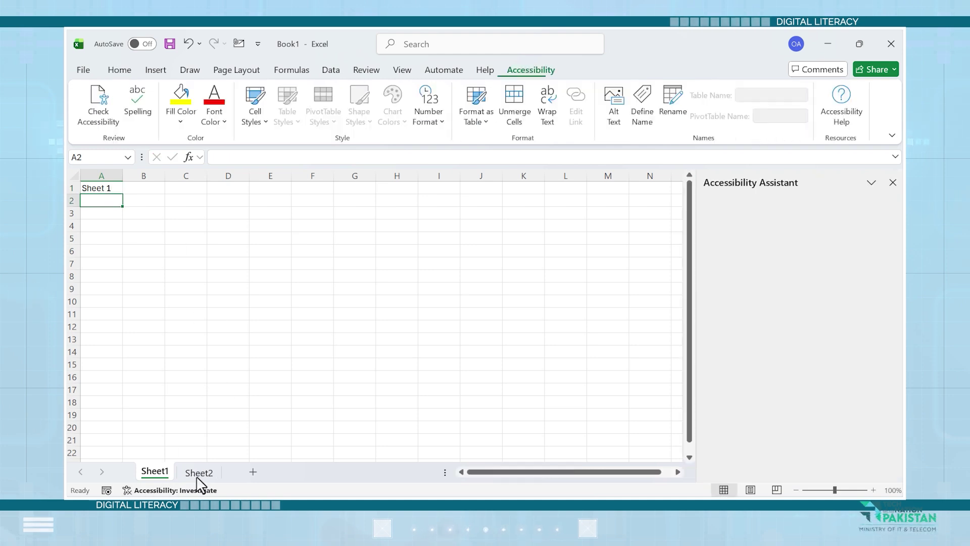
left_click(198, 473)
left_click(893, 182)
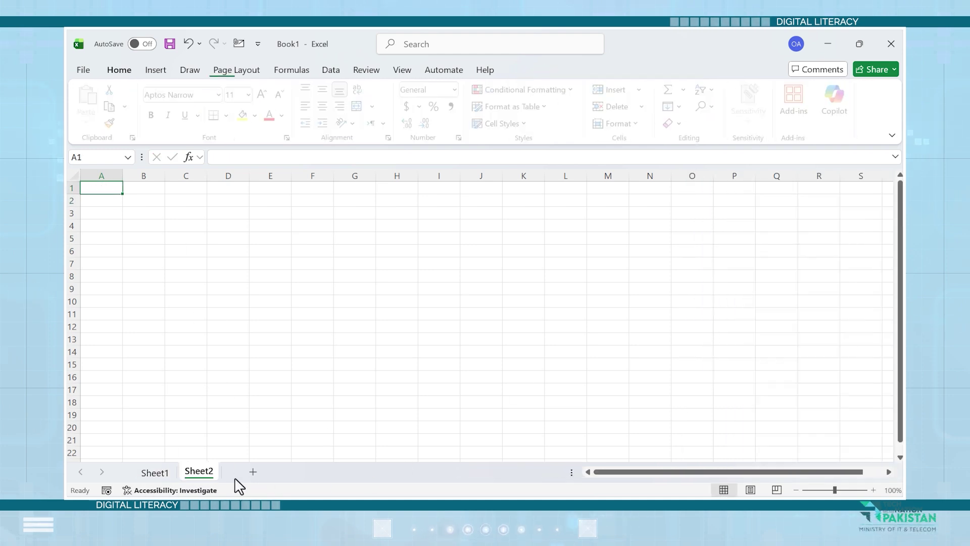
type("S")
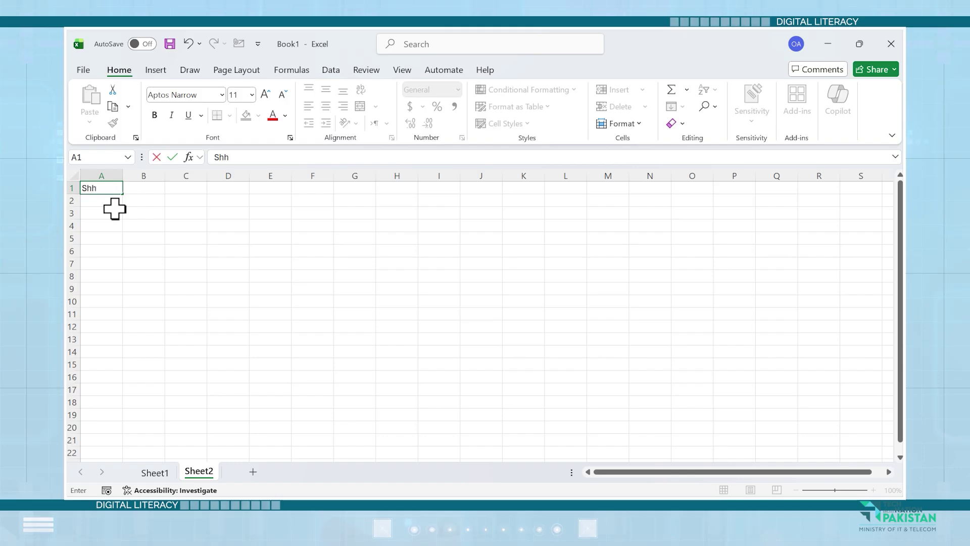
type("heet #")
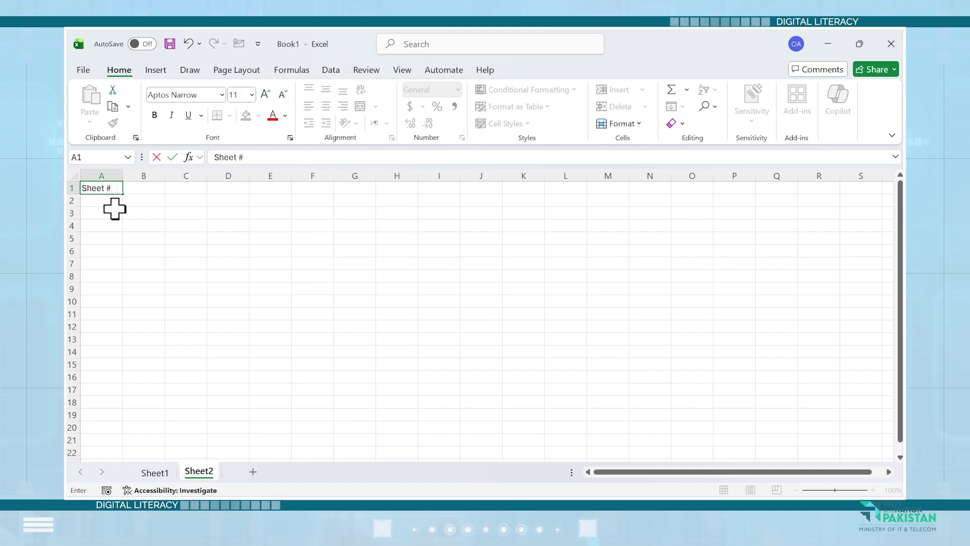
key("BackSpace")
type("2")
key("Return")
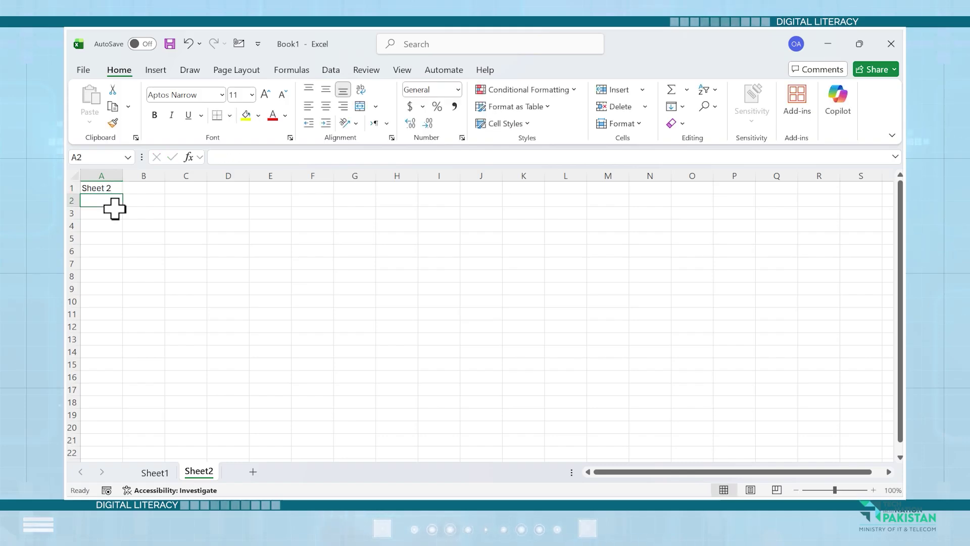
- Compare the two worksheets and clear cell A1 on Sheet1
left_click(153, 472)
left_click(198, 471)
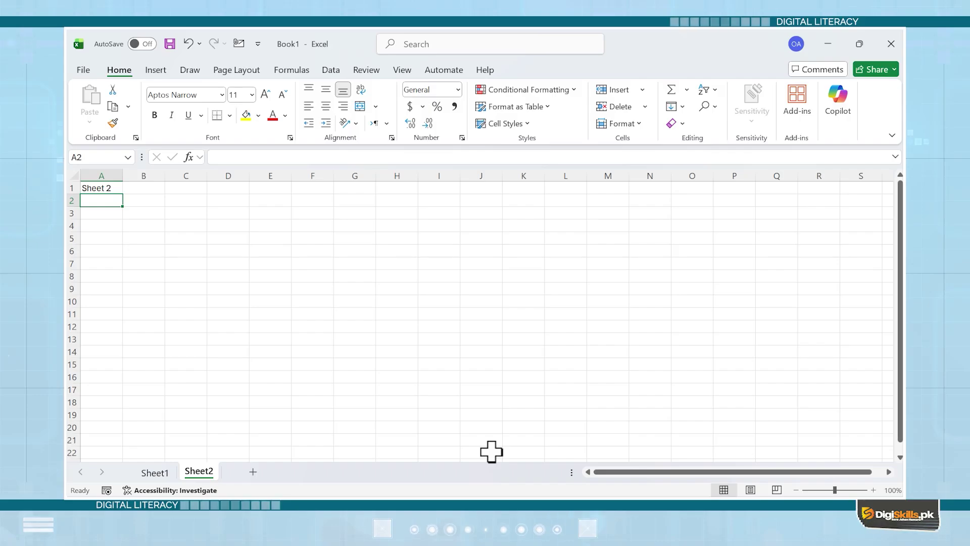
left_click(154, 472)
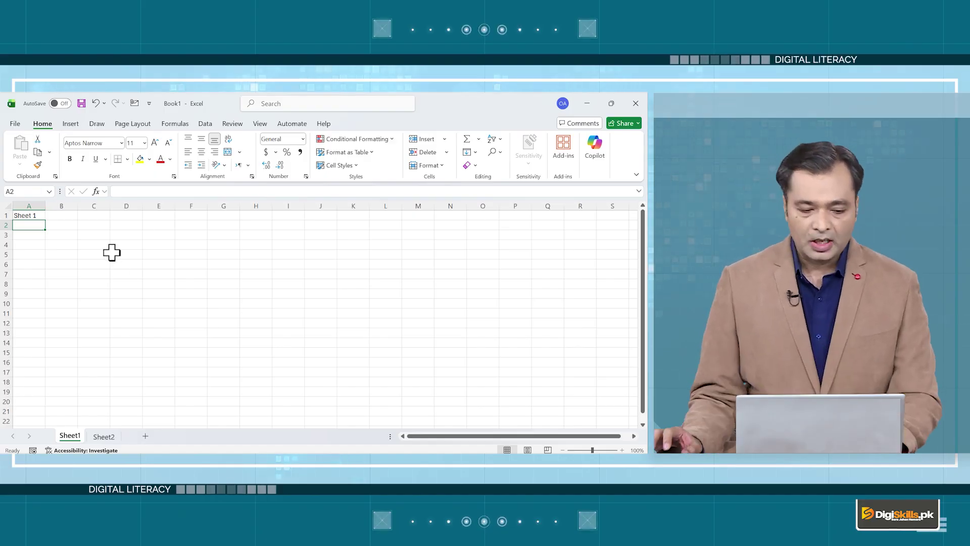
key("Up")
key("Delete")
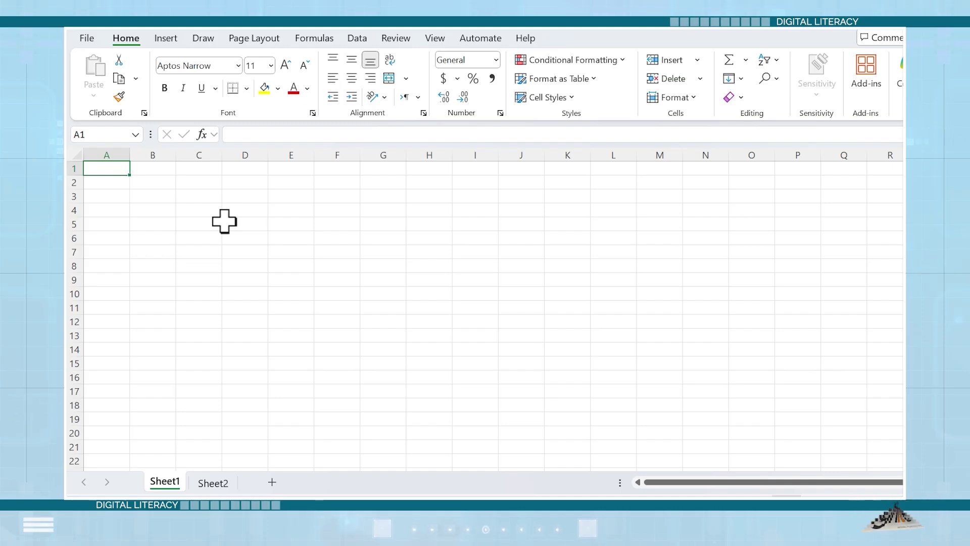
- Enter the column headers "Sr. #", "Name", "Subject" and "Score" in cells A1 to D1
type("Sr.")
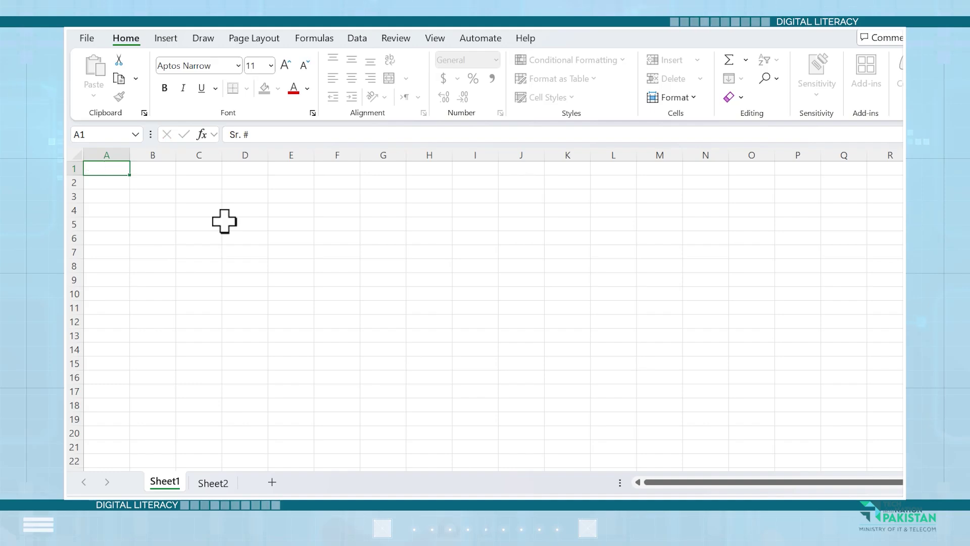
type(" #")
key("Tab")
type("Na")
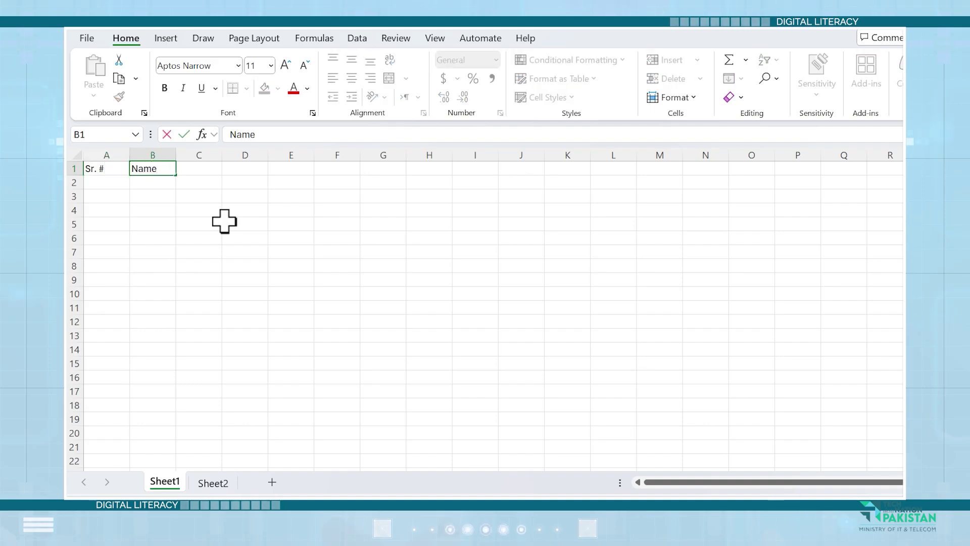
key("Tab")
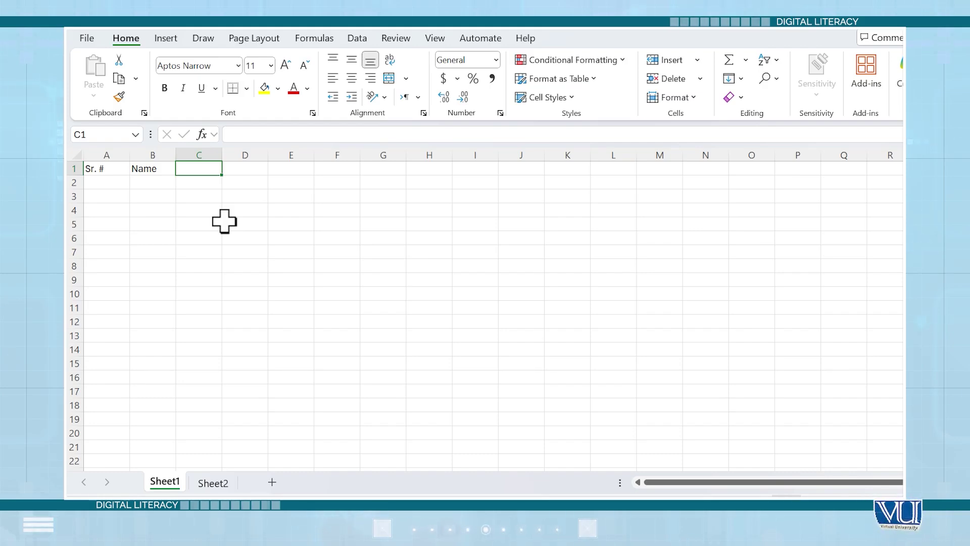
type("Subject")
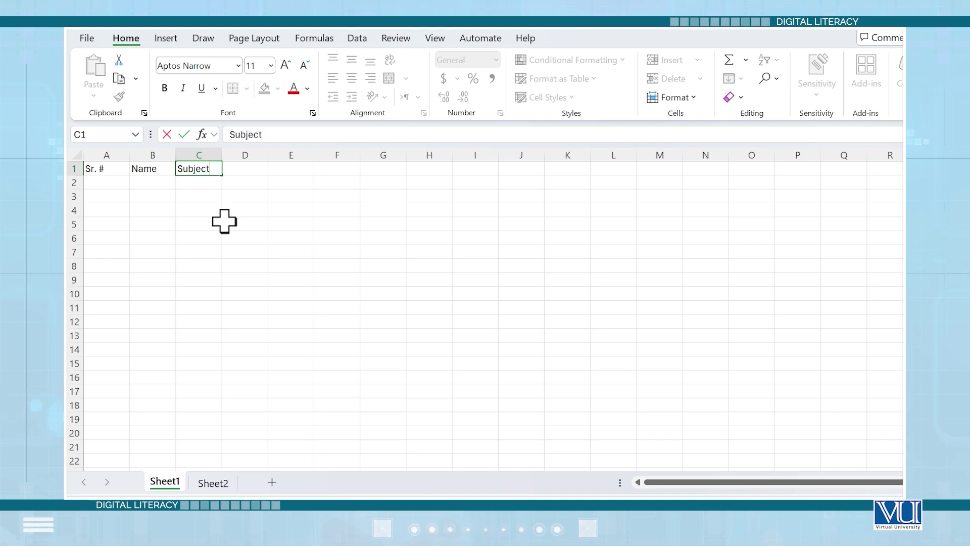
key("Tab")
type("S")
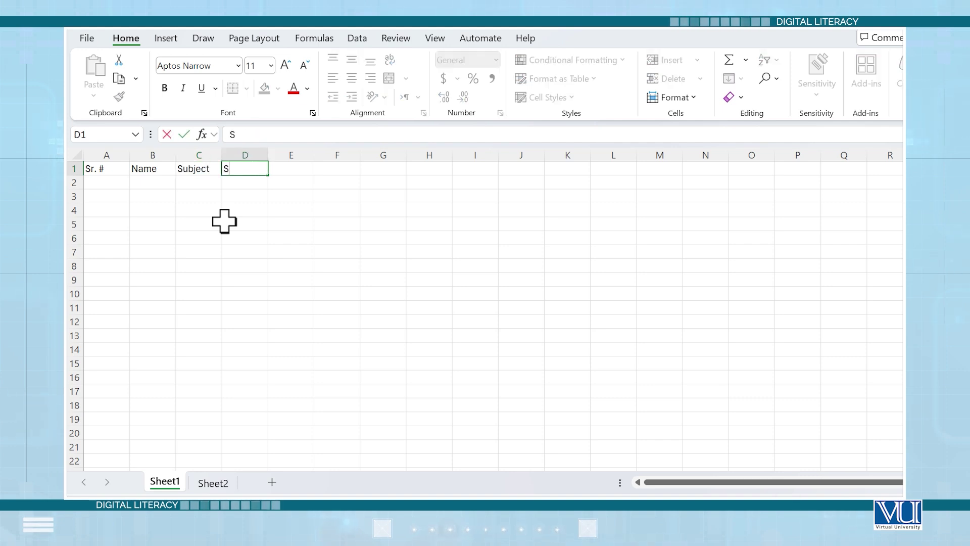
key("Return")
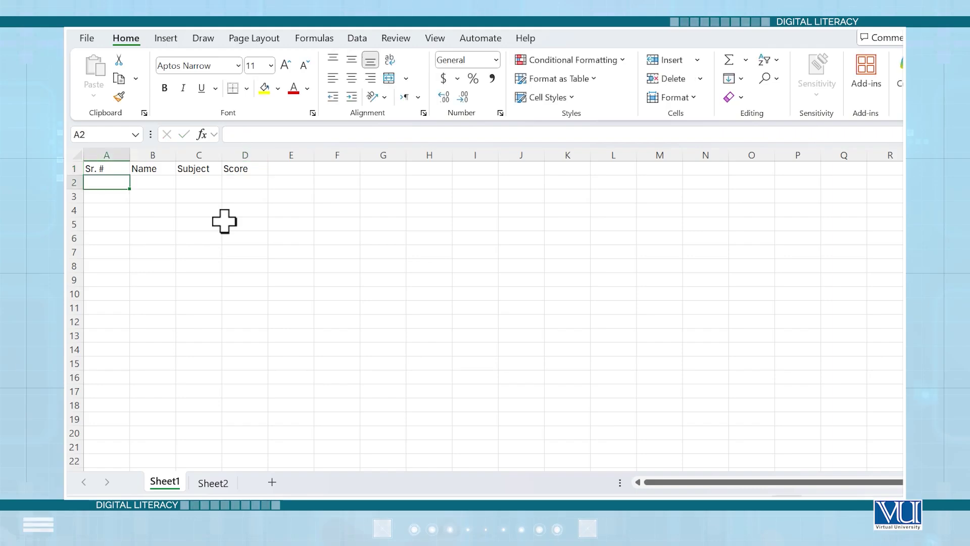
- Enter the serial numbers 1, 2 and 3 in cells A2 to A4
type("1")
key("Return")
type("2")
key("Return")
type("3")
key("Return")
- Move the active cell through column A down to A10 and back up to A2
key("Up")
key("Up")
key("Up")
key("Up")
key("Down")
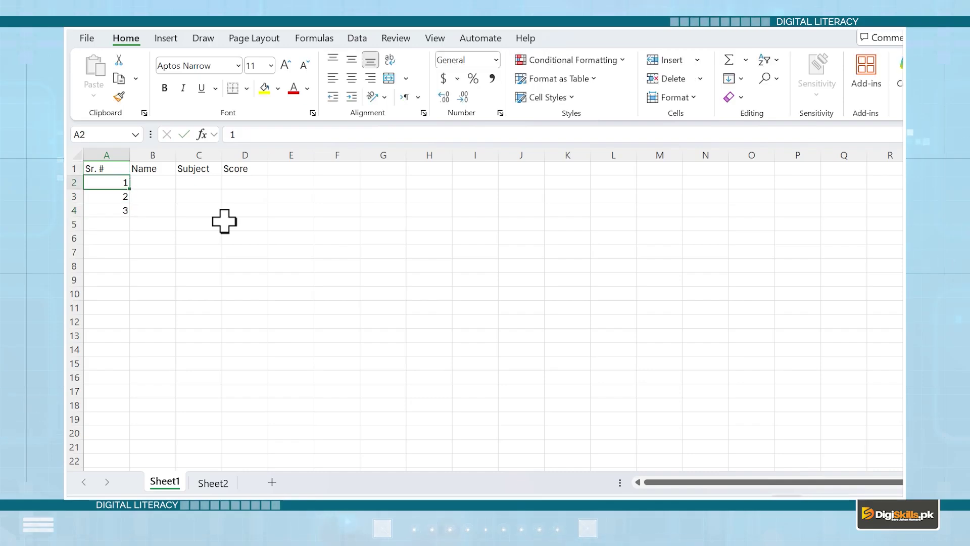
key("Down")
key("Down")
key("Down")
key("Down")
key("Down")
key("Down")
key("Down")
key("Down")
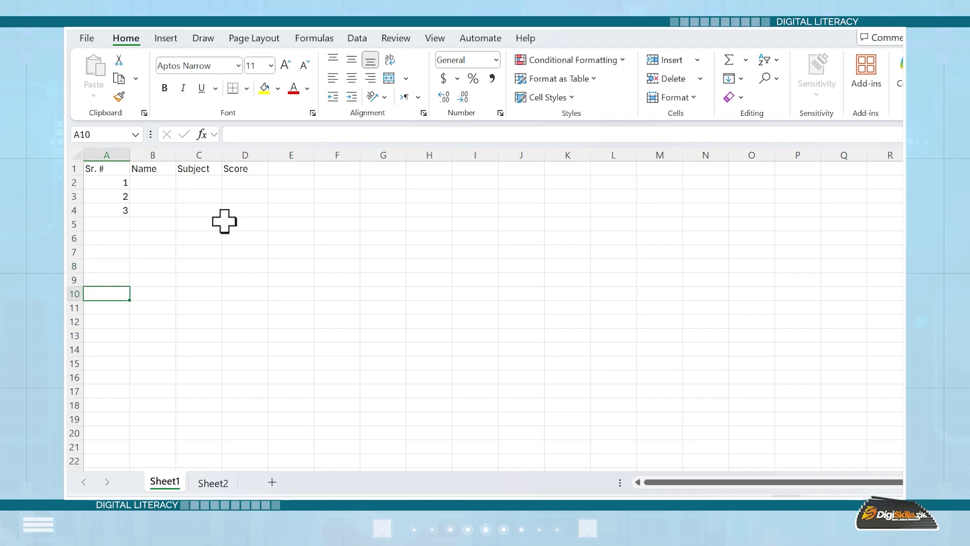
key("Up")
key("Up")
key("Up")
key("Up")
key("Up")
key("Up")
key("Up")
key("Up")
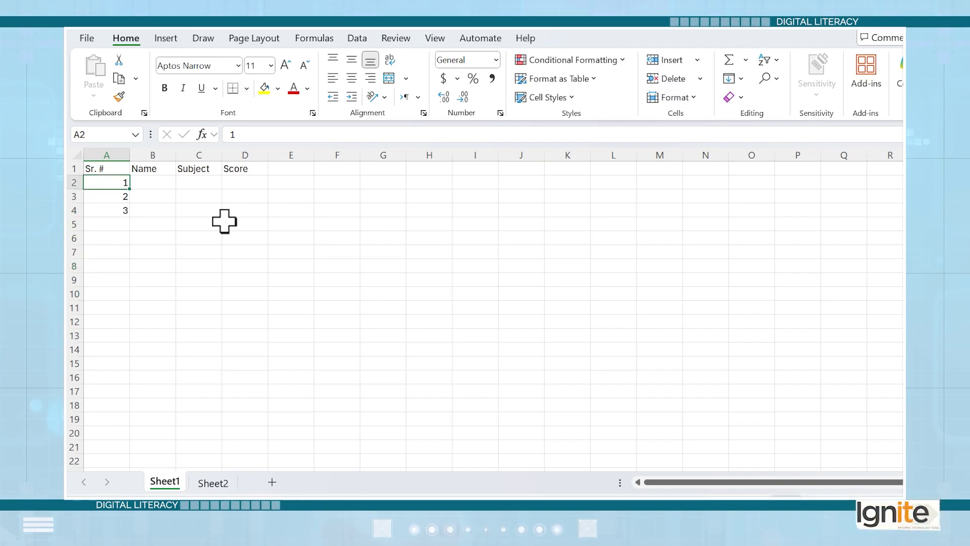
- Select the serial numbers in A2:A4 as a range, and return the selection to cell A2 alone
key("shift+Down")
key("shift+Down")
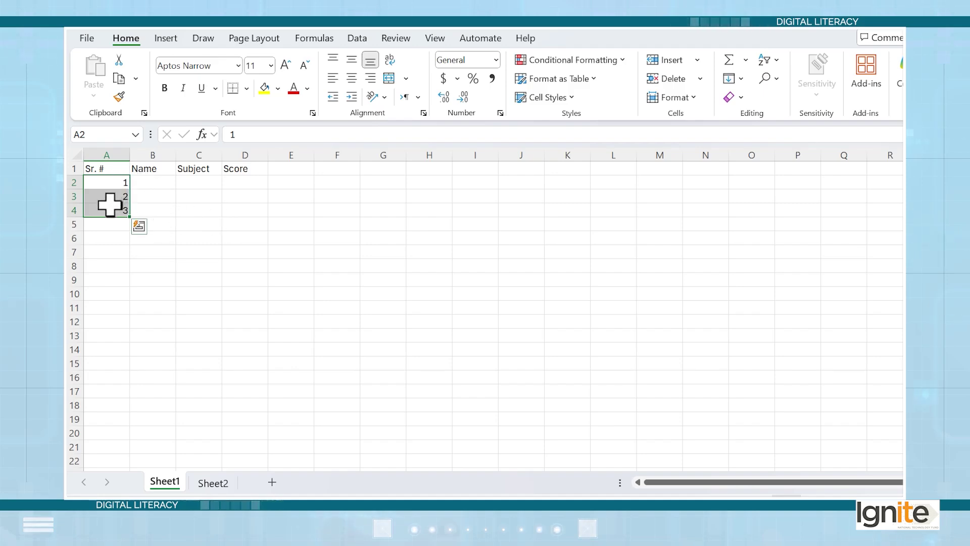
left_click(151, 191)
left_click(117, 182)
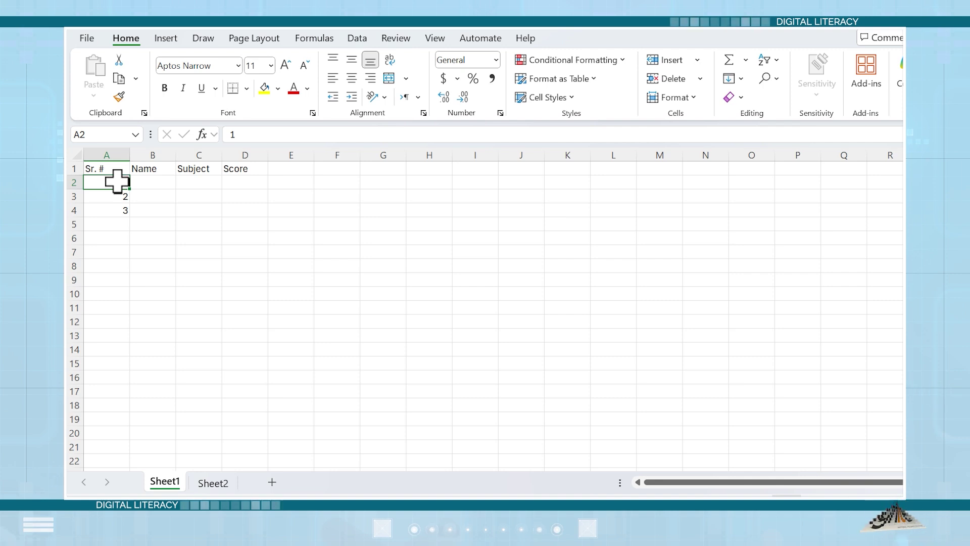
- Extend the serial numbers in A2:A4 as a series down to 17 in cell A18
key("shift+Down")
key("shift+Down")
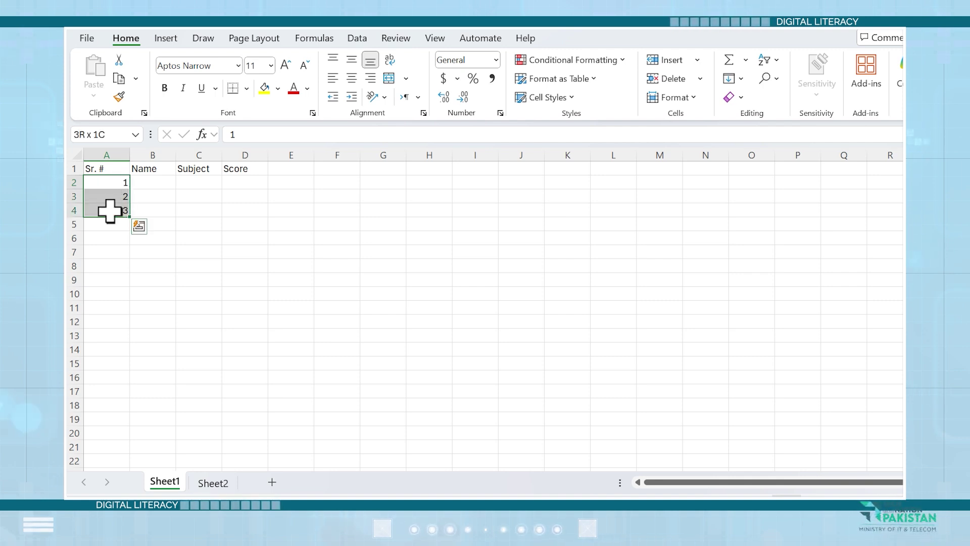
left_click(186, 180)
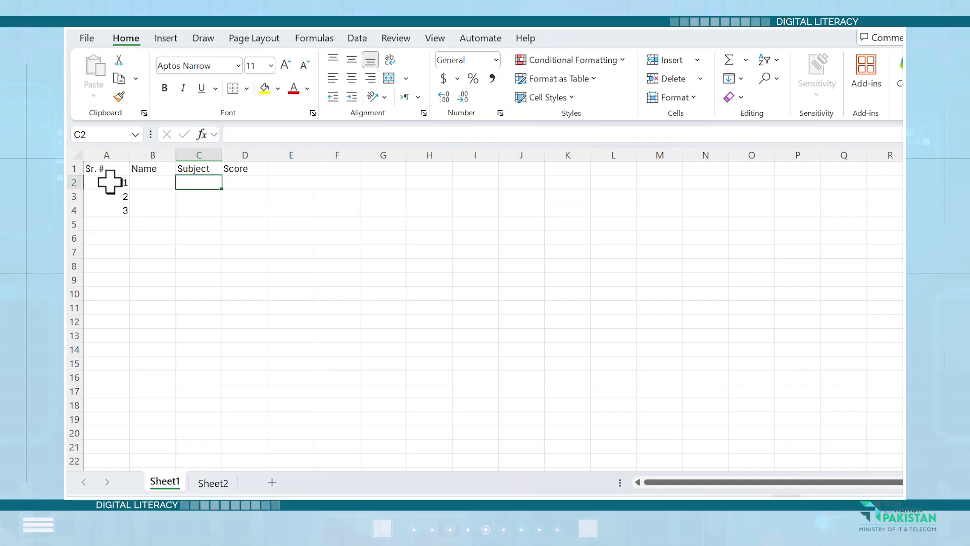
left_click_drag(108, 180, 109, 195)
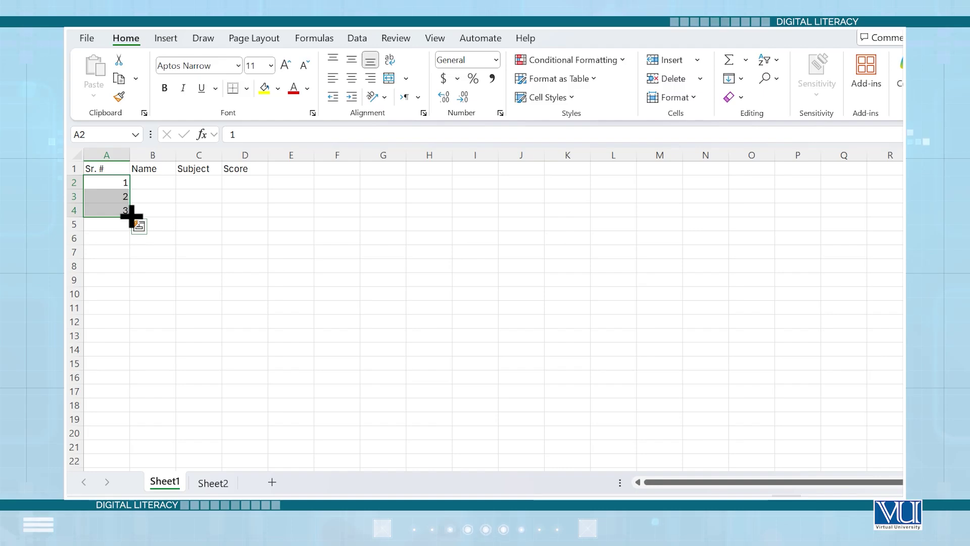
left_click_drag(130, 216, 116, 411)
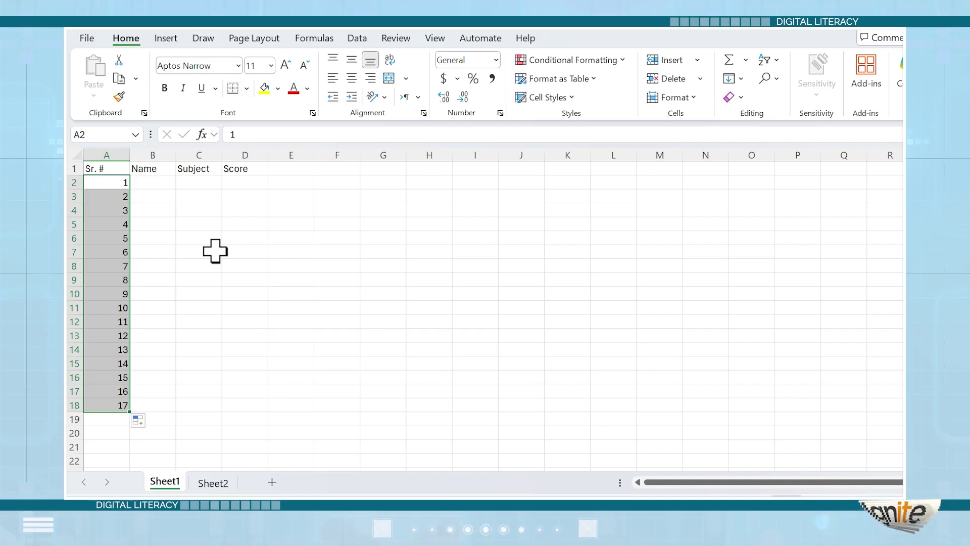
- Enter "Name 1" and "Name 2" in cells B2 and B3 and continue the series down to B18
left_click(162, 182)
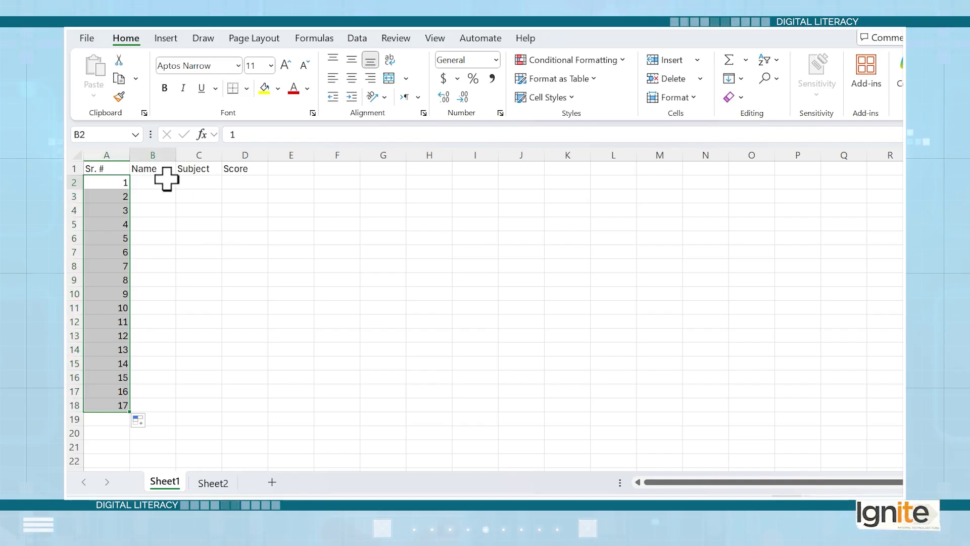
type("Name 1")
key("Return")
type("Name 2")
key("Up")
key("shift+Down")
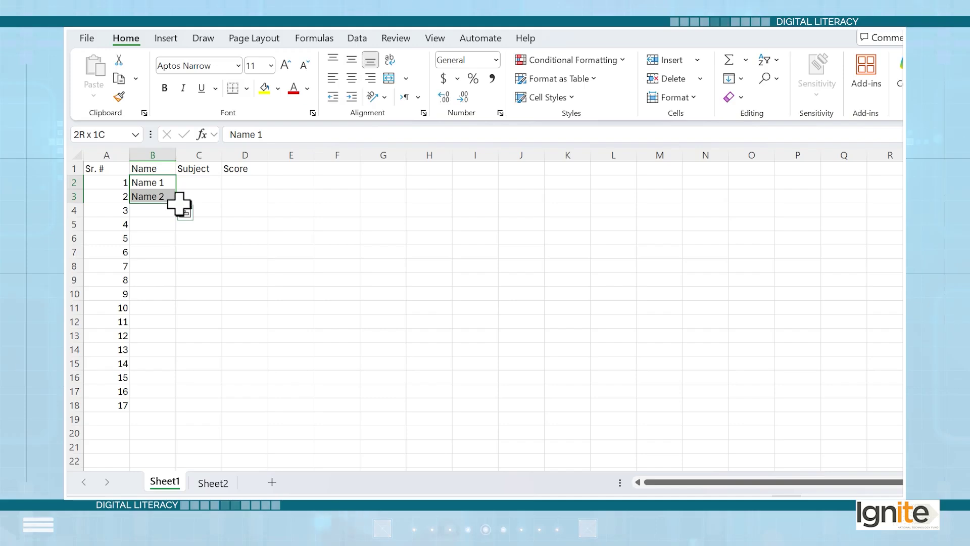
left_click_drag(175, 202, 157, 409)
- Enter the subject "Digital Litracy" in cell C2 and autofit the width of column C to it
left_click(210, 184)
double_click(209, 184)
type("Digital Lit")
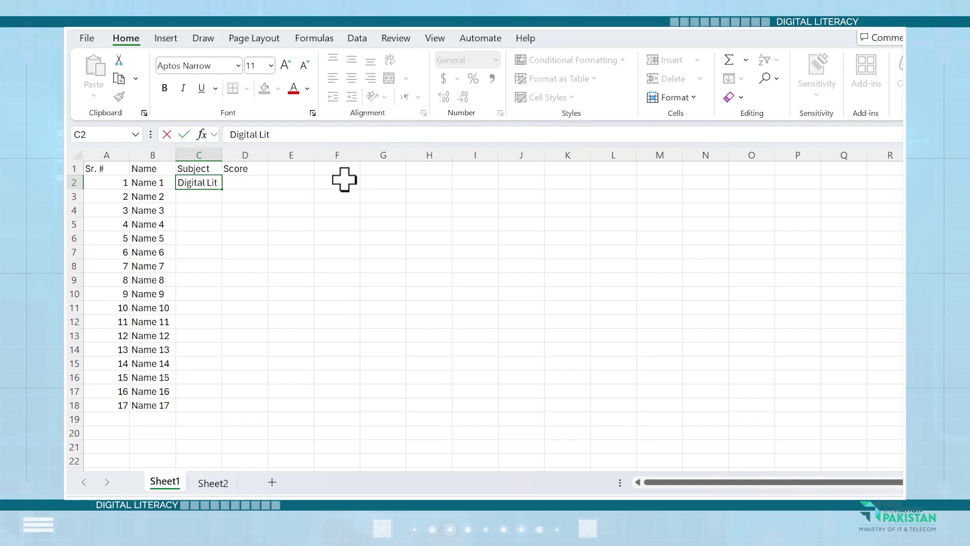
type("racy")
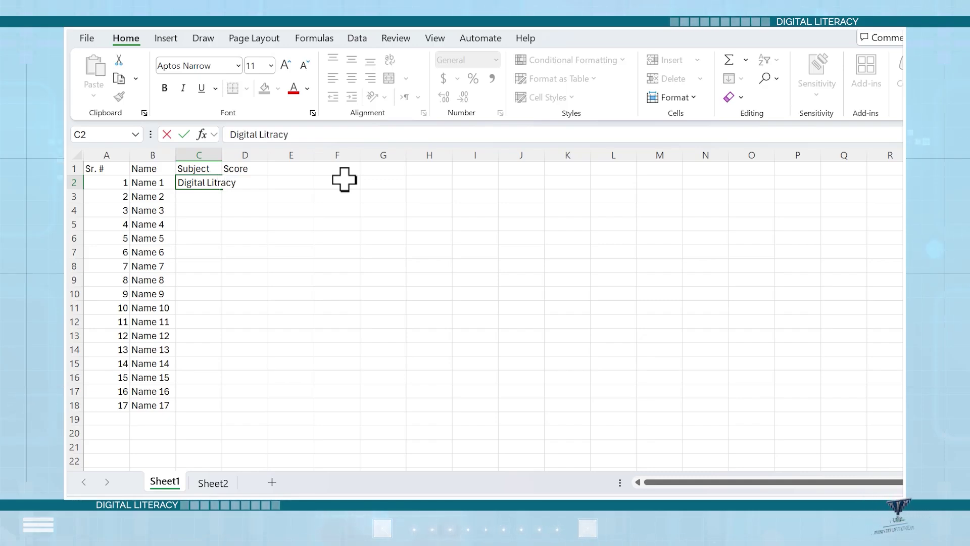
key("Return")
key("Up")
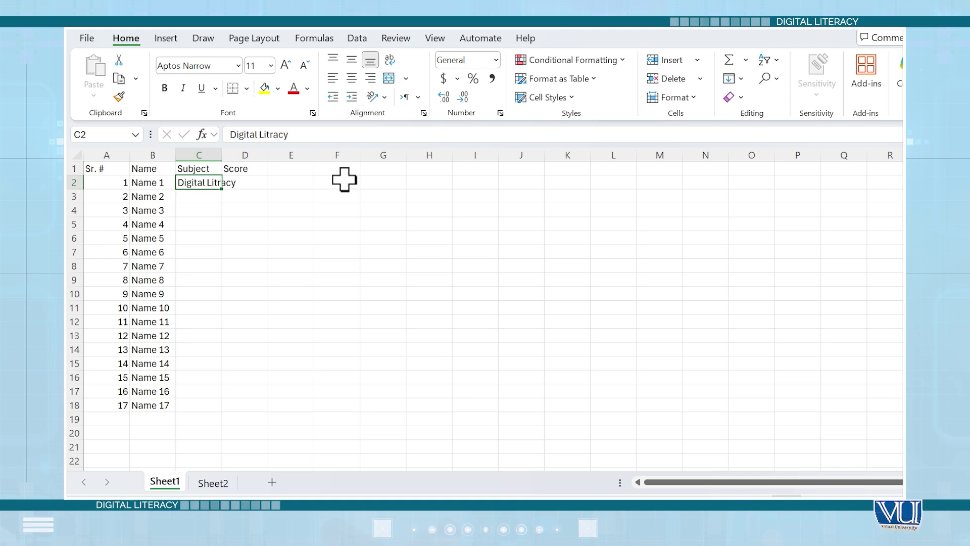
double_click(222, 155)
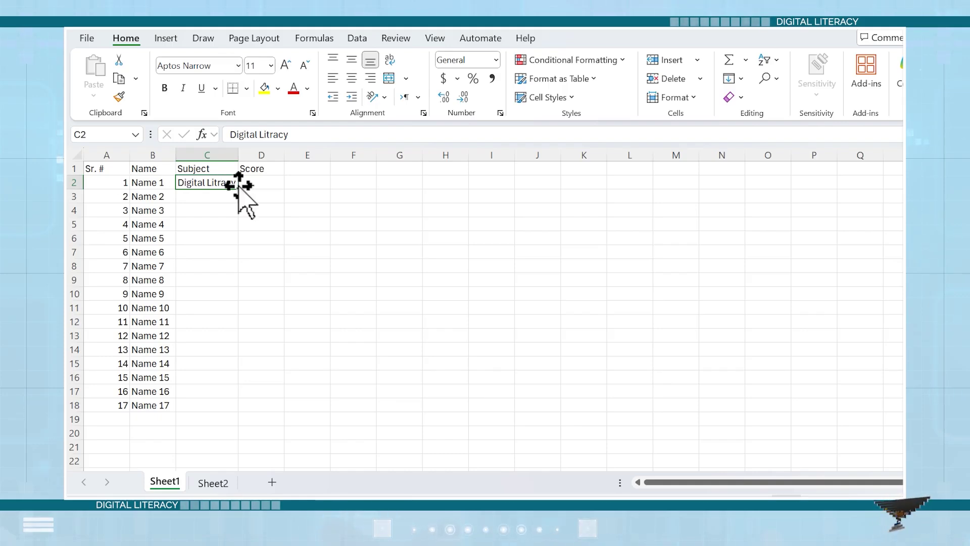
- Fill the subject from C2 down to C18, undo the fill, and autofill the same range again
left_click_drag(239, 192, 234, 413)
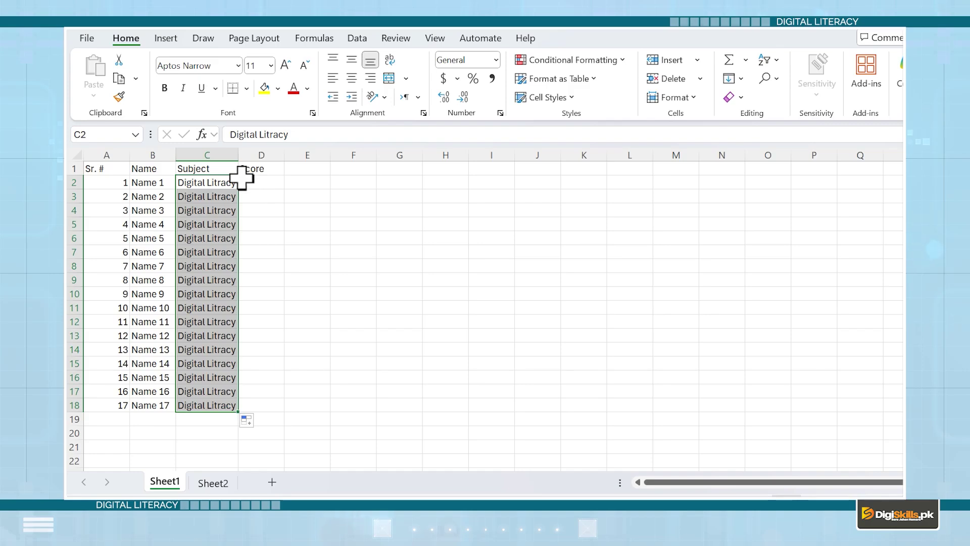
key("ctrl+z")
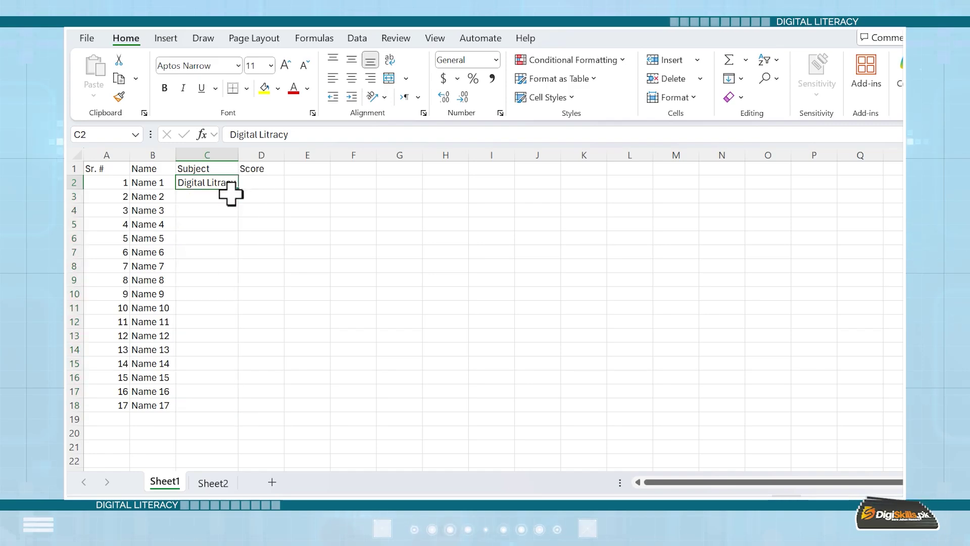
double_click(240, 191)
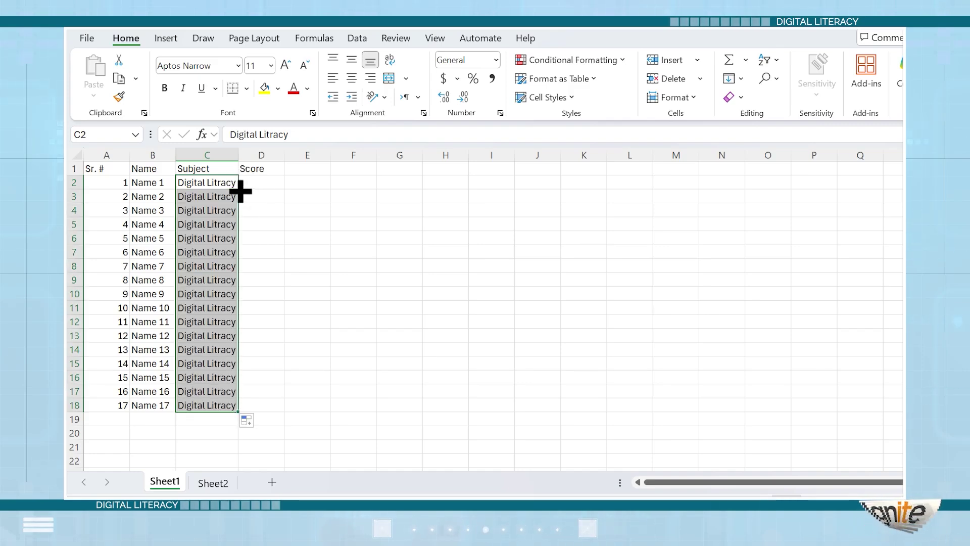
- Enter the scores 12, 13, 11 and 9 in cells D2 to D5
left_click(254, 182)
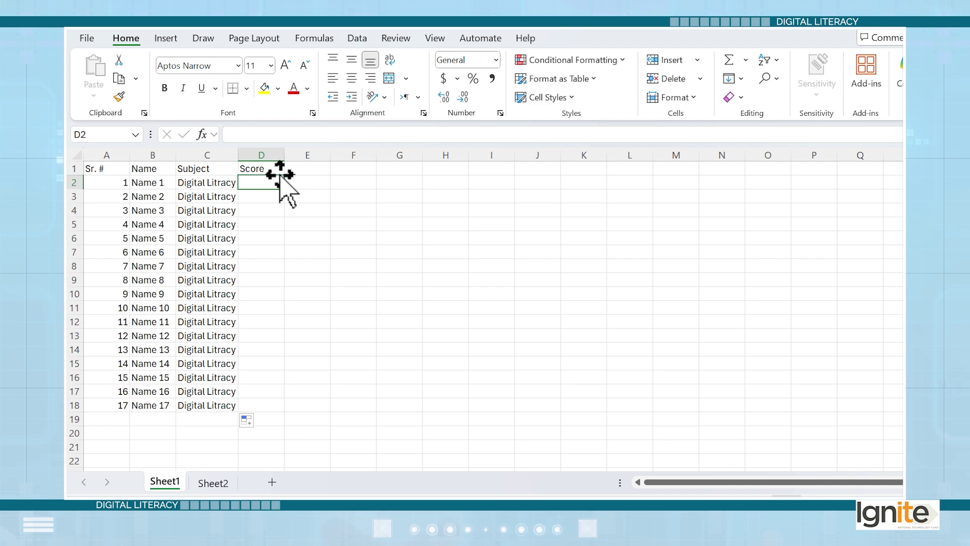
type("12")
key("Return")
type("13")
key("Return")
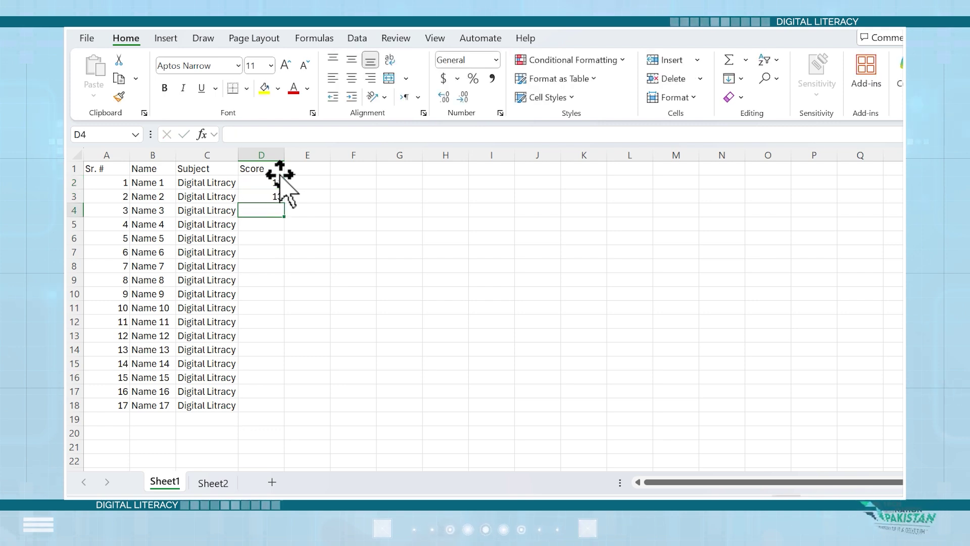
left_click_drag(280, 174, 284, 202)
left_click(261, 211)
type("11")
key("Return")
type("9")
key("Return")
- Autofill the Score column down to D18 from the four scores in D2:D5
key("Up")
key("shift+Up")
key("shift+Up")
key("shift+Up")
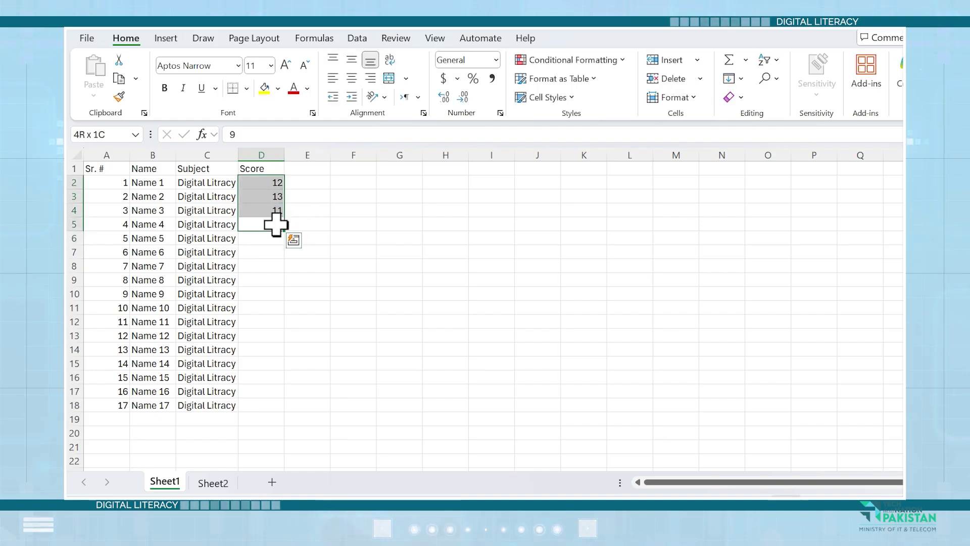
double_click(283, 230)
left_click_drag(276, 181, 280, 233)
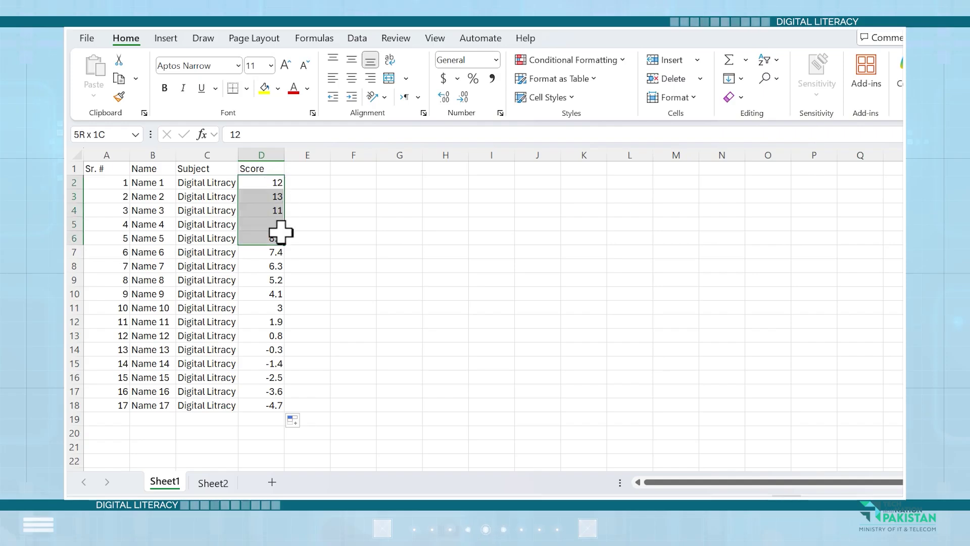
- Clear the scores in D11:D18
left_click_drag(277, 308, 264, 405)
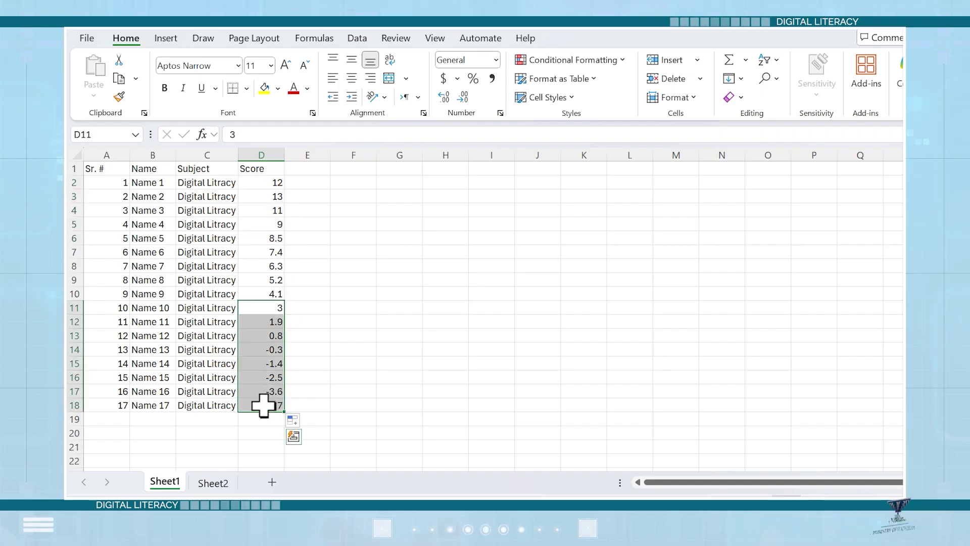
key("Delete")
key("Up")
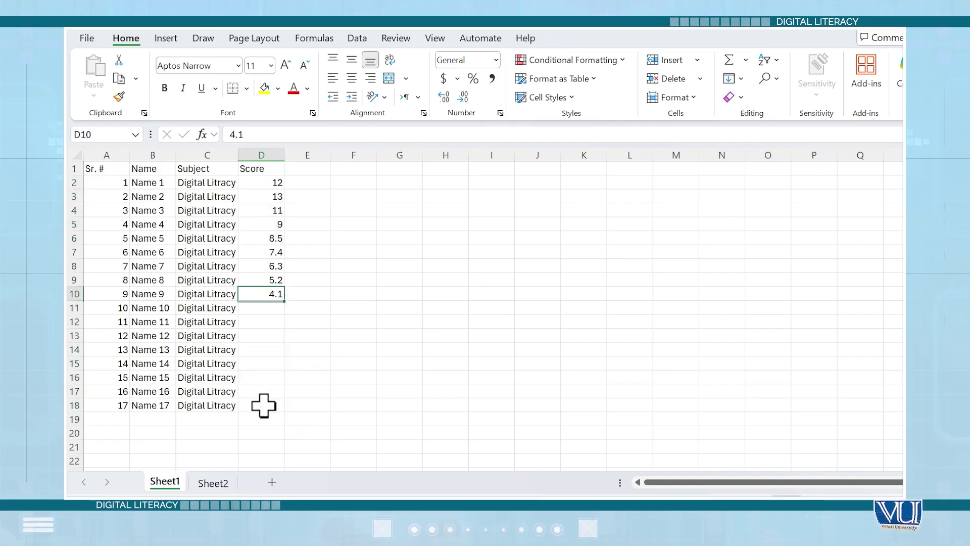
- Copy the scores in D2:D9 and paste them into the empty score cells starting at D11
key("ctrl+shift+Up")
key("shift+Down")
key("ctrl+Down")
key("ctrl+Up")
key("ctrl+c")
key("Down")
key("ctrl+v")
key("ctrl+Down")
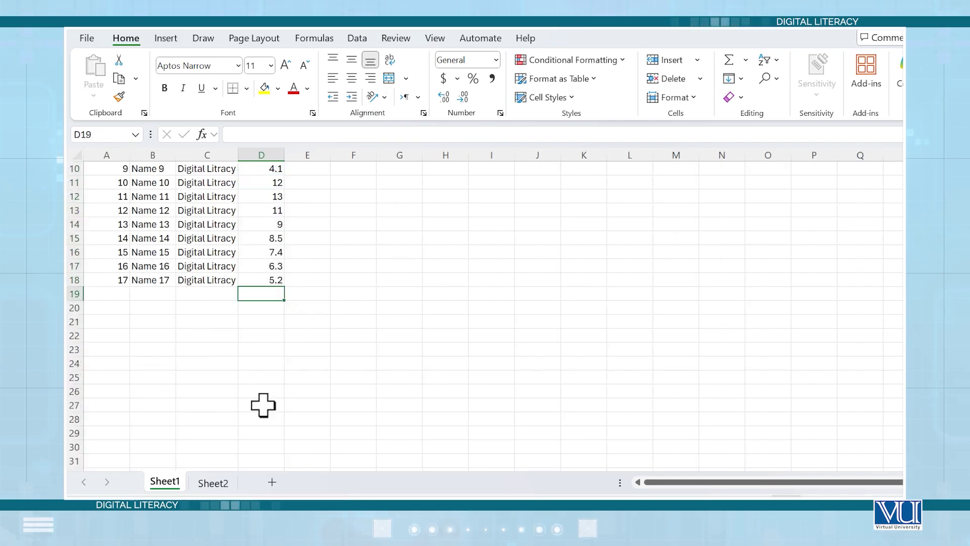
- Make the headers in A1:D1 bold and center them horizontally and vertically
key("ctrl+Up")
key("ctrl+Up")
key("Left")
key("Left")
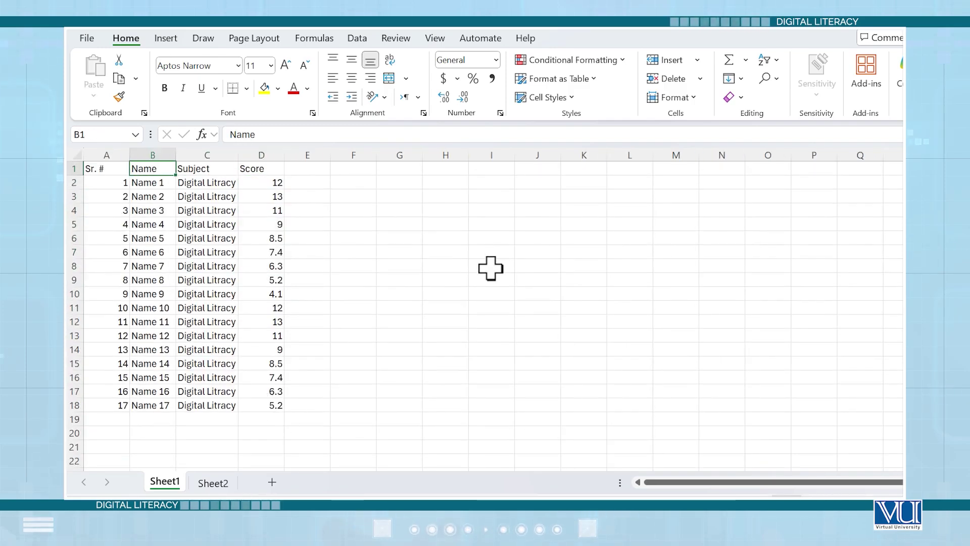
key("Left")
key("ctrl+shift+Right")
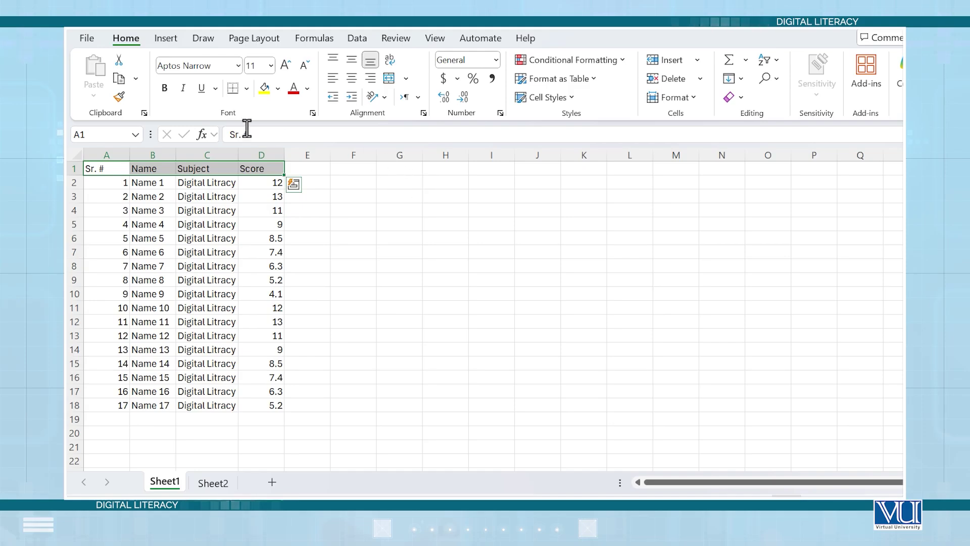
left_click(162, 89)
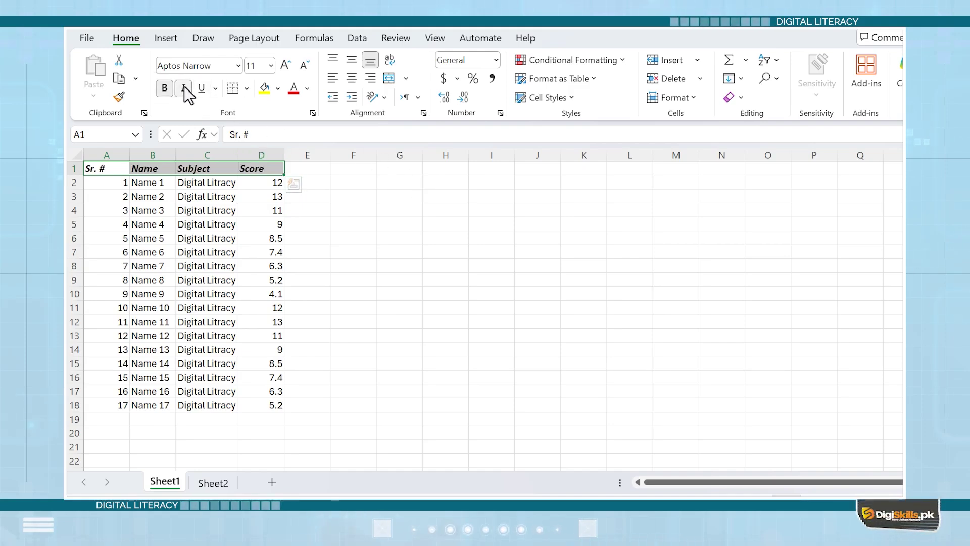
left_click(354, 78)
left_click(353, 65)
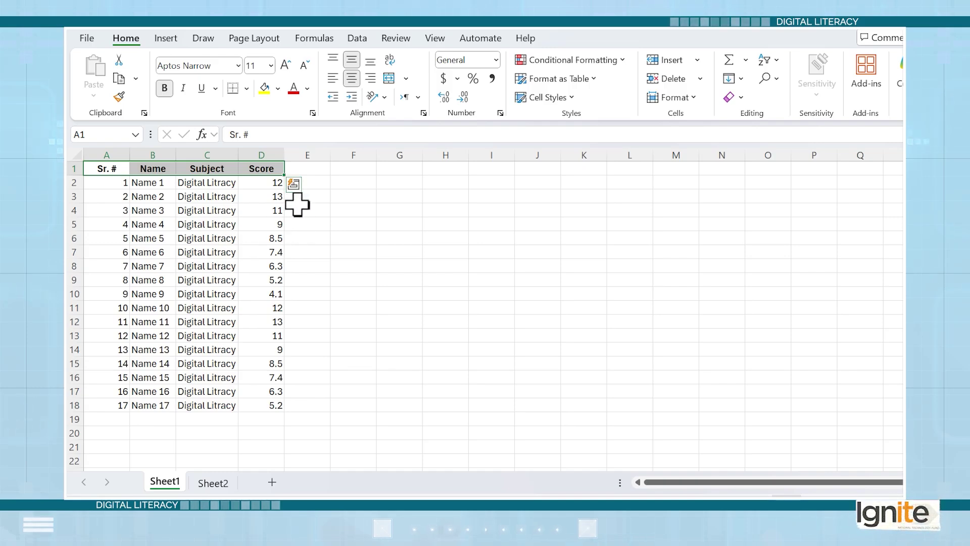
- Freeze the top row of the sheet so the column headers stay in place while scrolling
scroll(189, 455, "down", 3)
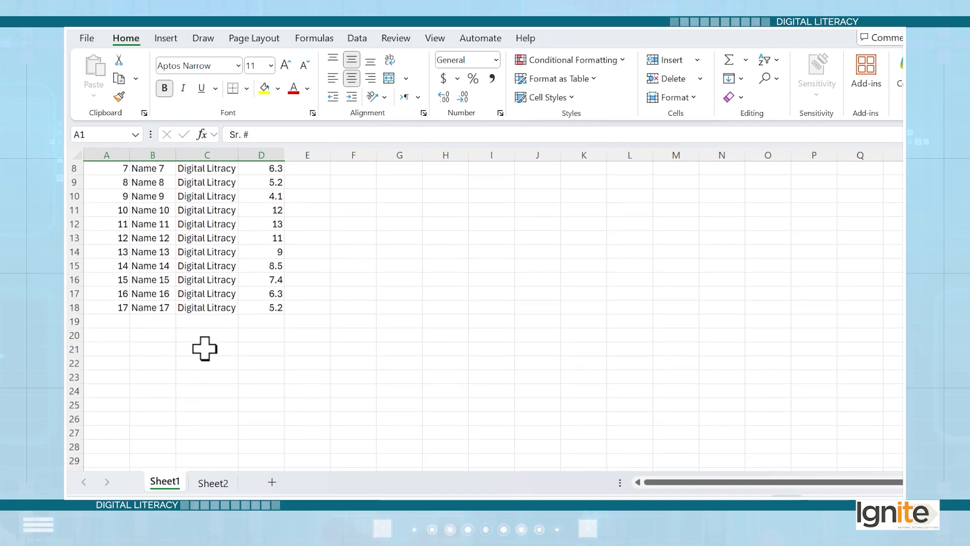
scroll(208, 304, "up", 3)
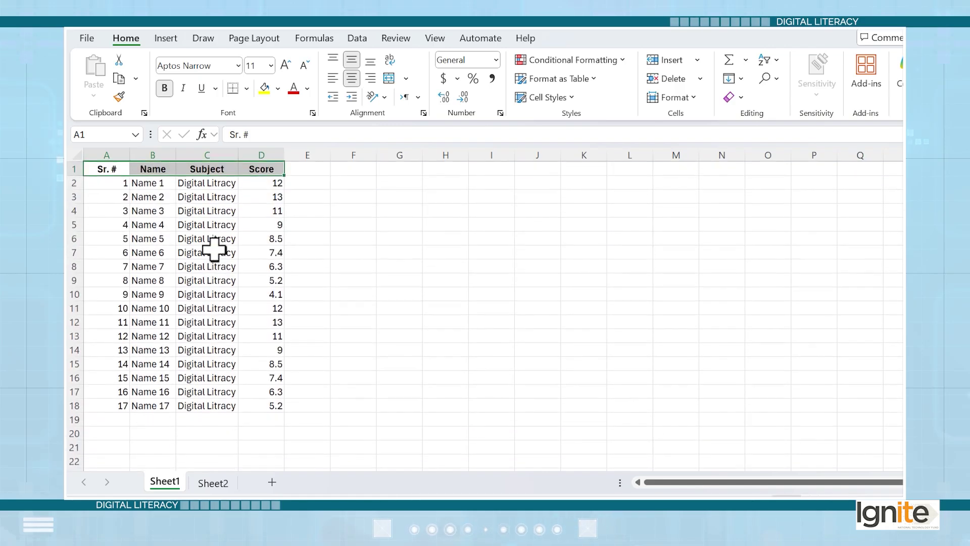
left_click(434, 40)
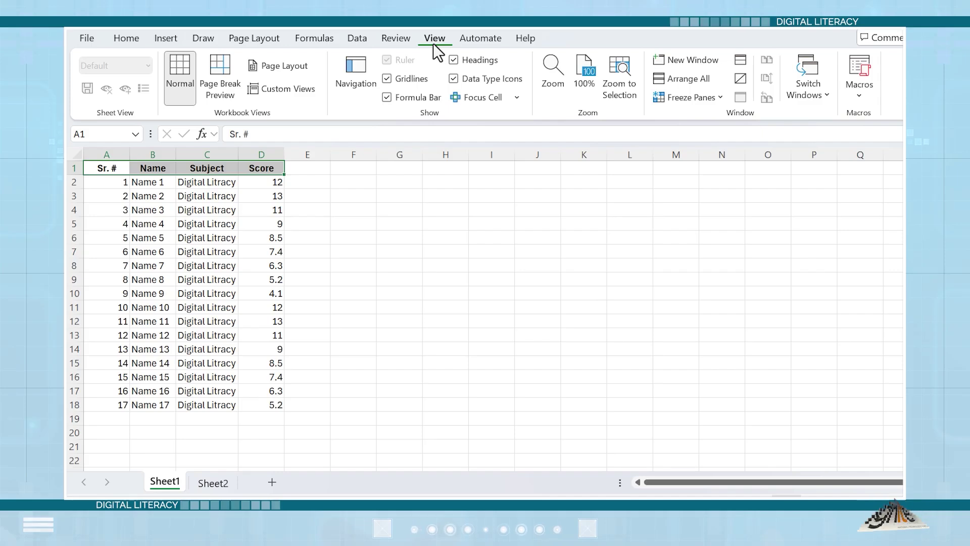
left_click(715, 98)
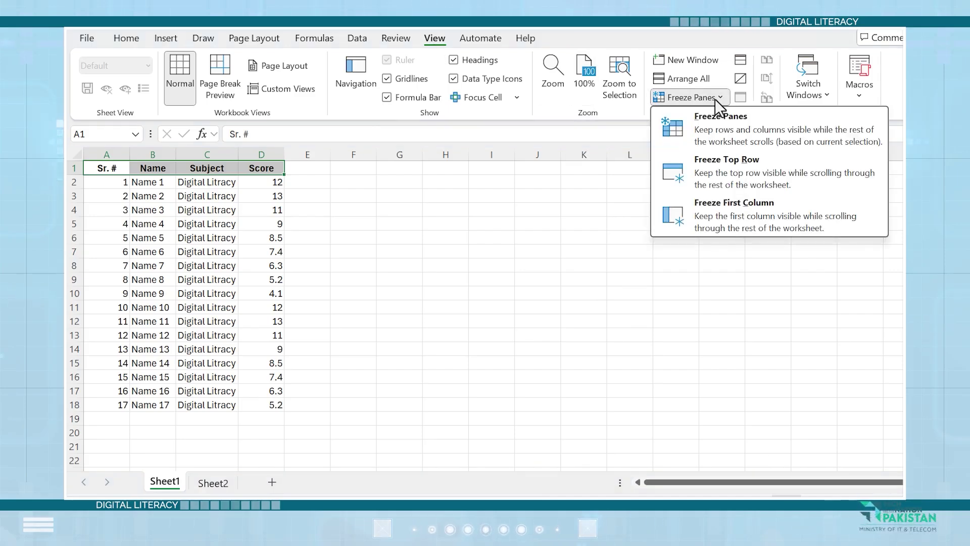
left_click(733, 158)
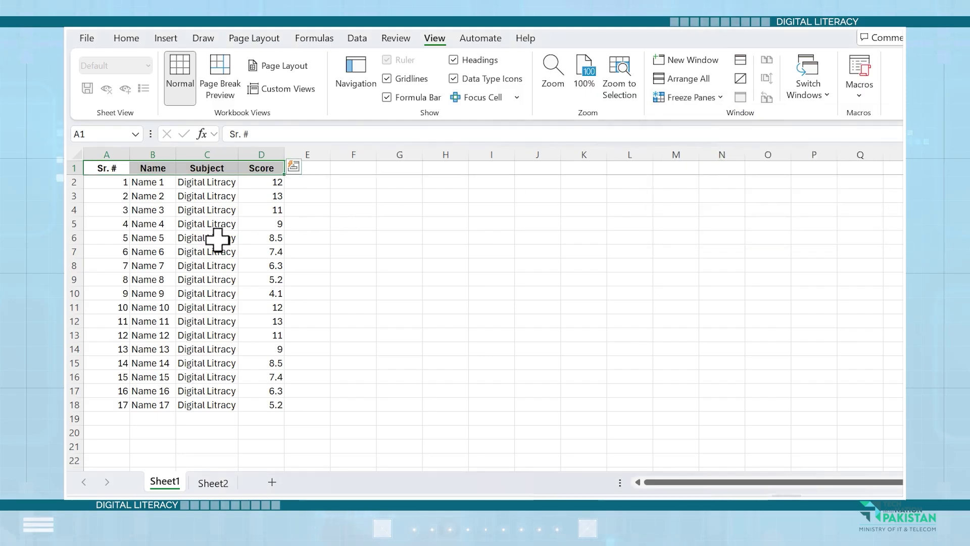
scroll(223, 234, "down", 3)
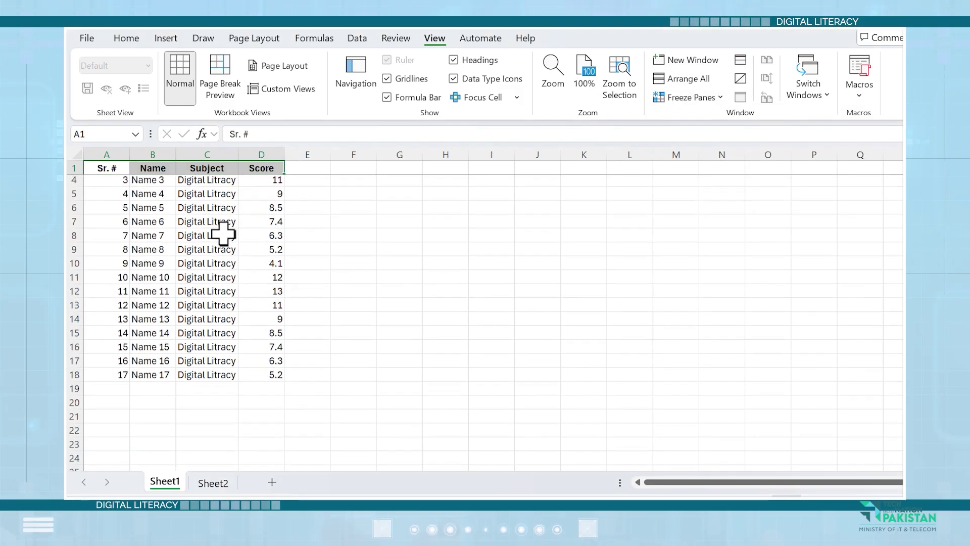
scroll(223, 234, "up", 1)
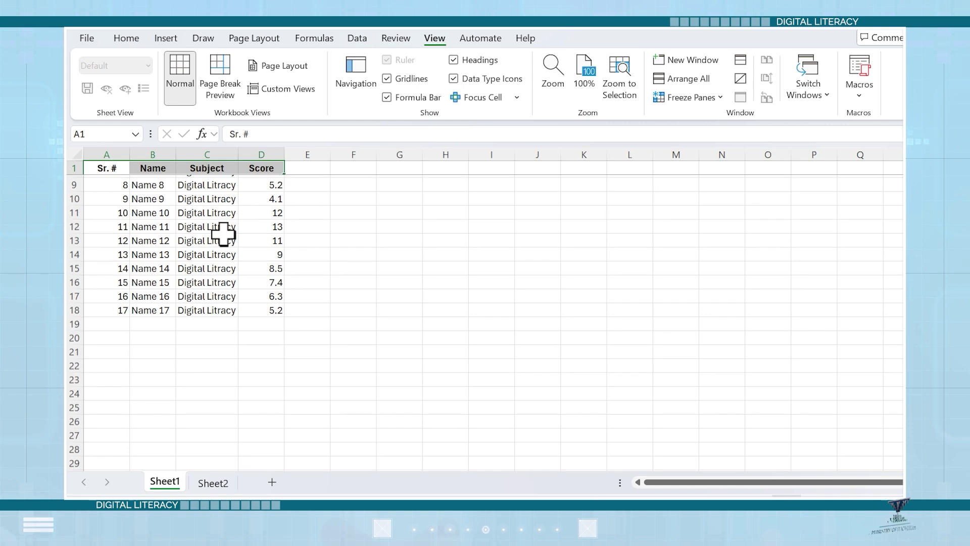
scroll(223, 234, "up", 3)
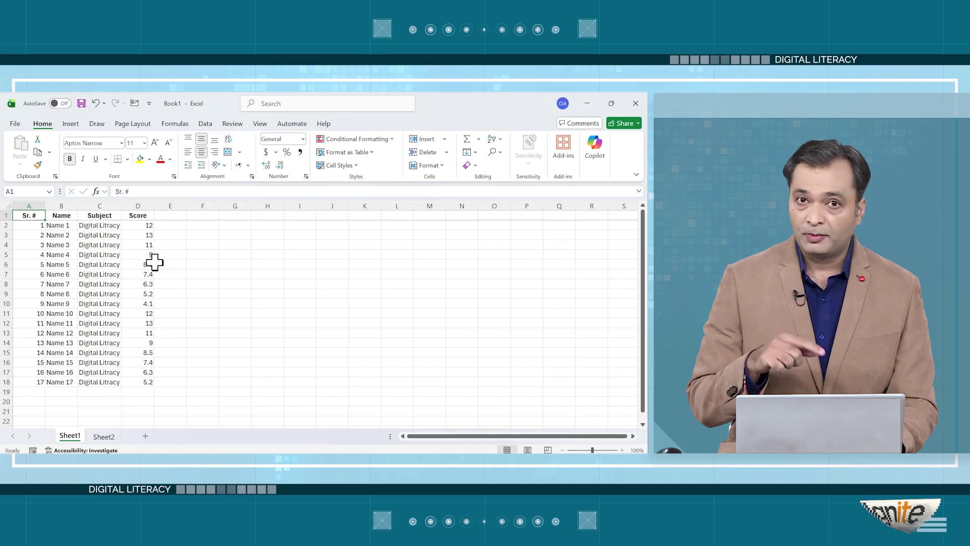
- Apply all borders to the whole table in A1:D18
key("shift+Right")
key("shift+Right")
key("shift+Right")
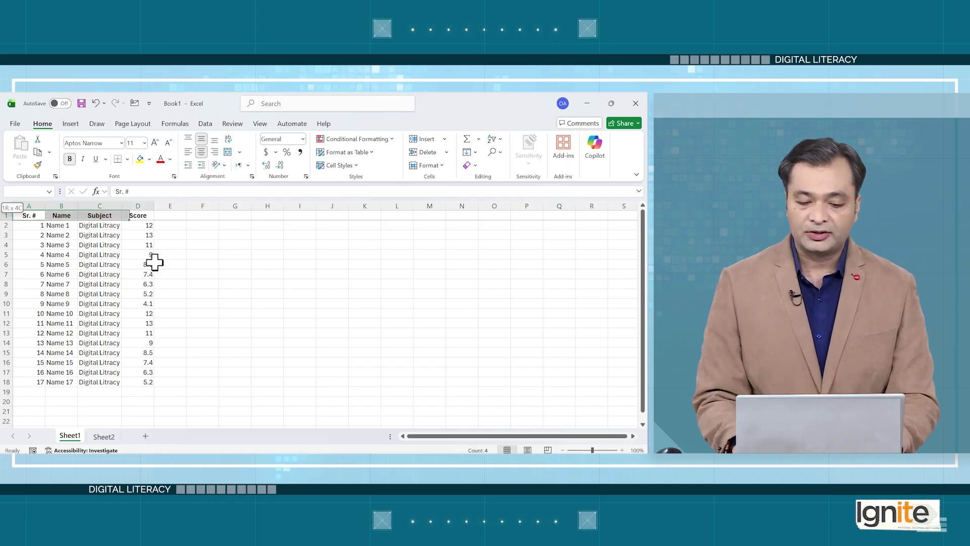
key("ctrl+shift+Down")
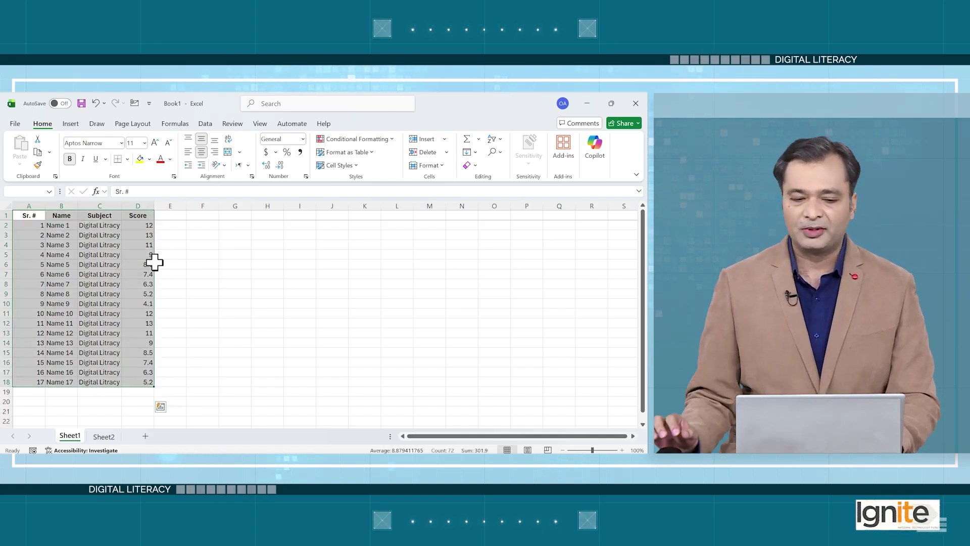
left_click(126, 160)
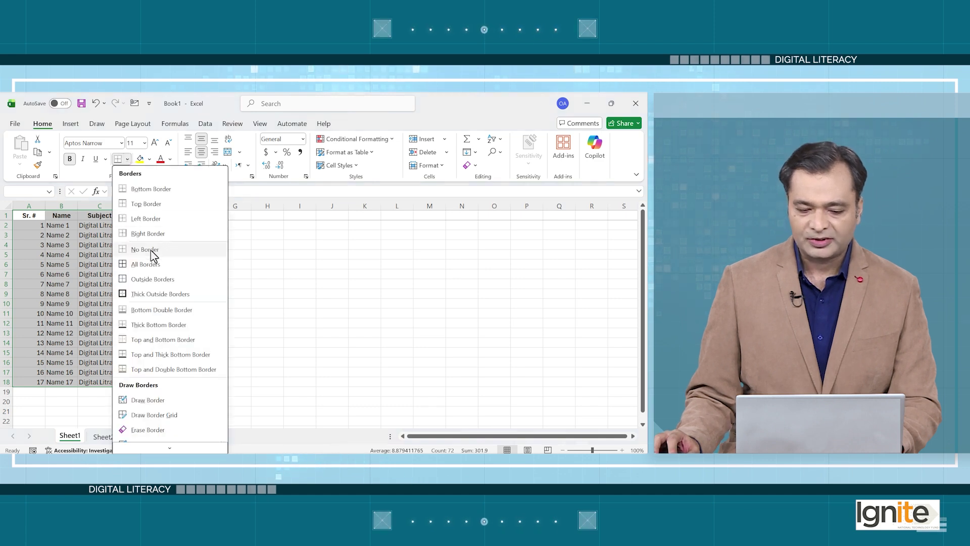
left_click(146, 264)
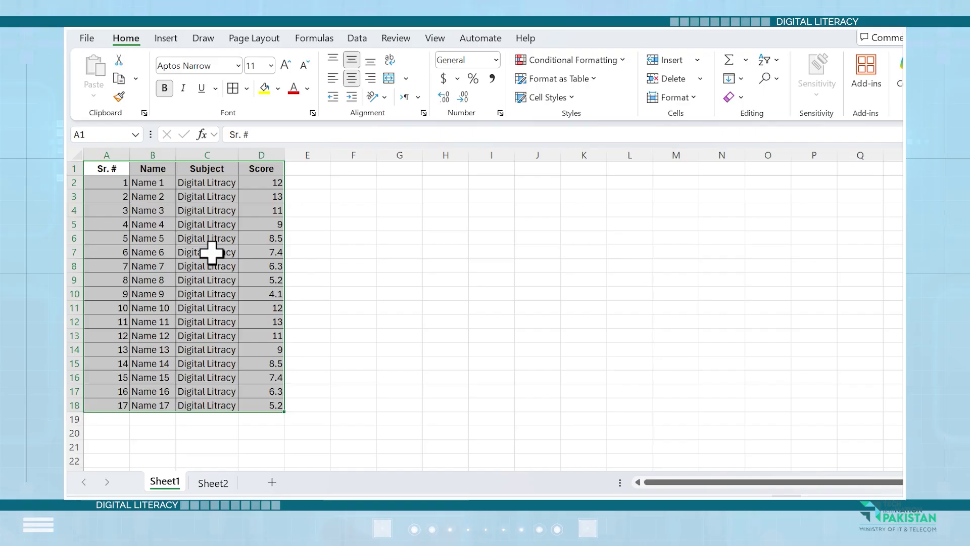
- Fill the header cells A1:D1 with yellow and set their font color to red
key("ctrl+Home")
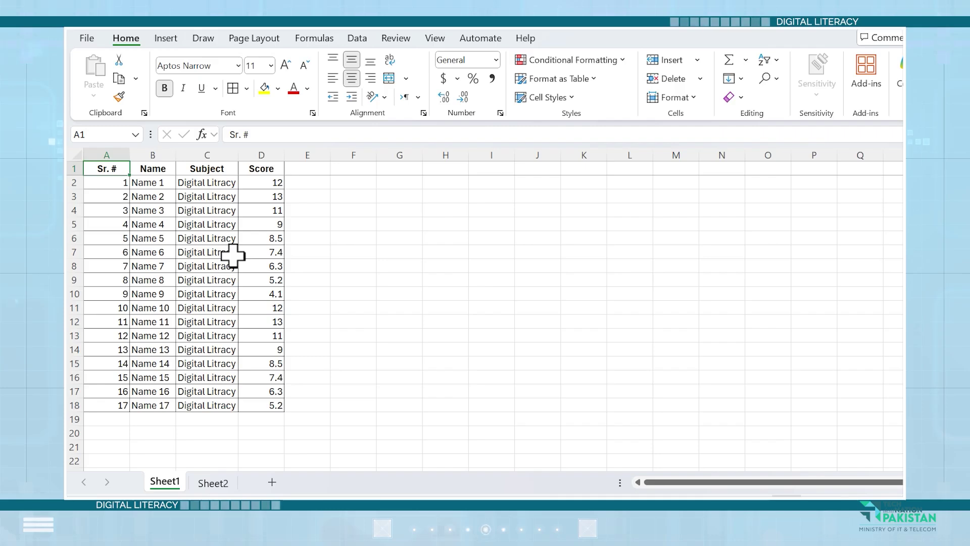
key("ctrl+shift+Right")
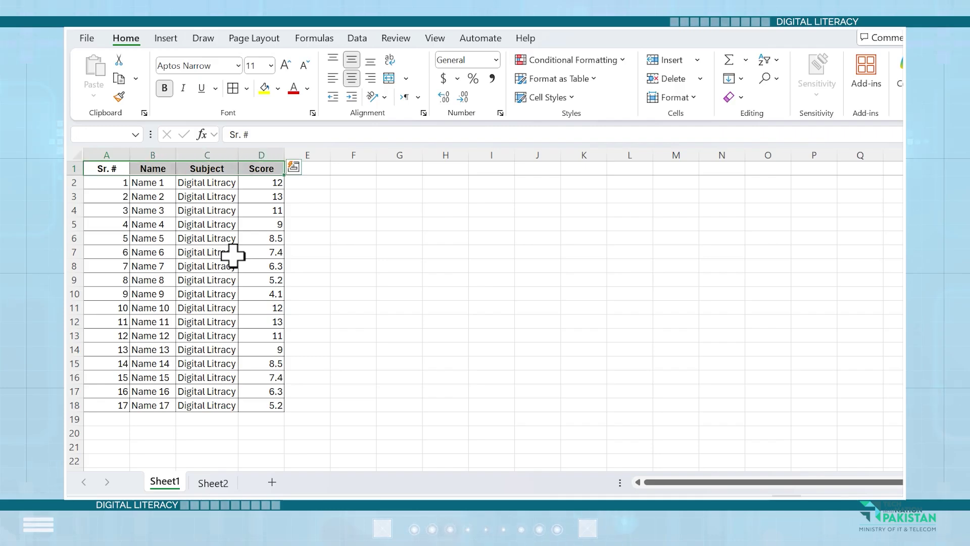
left_click(259, 93)
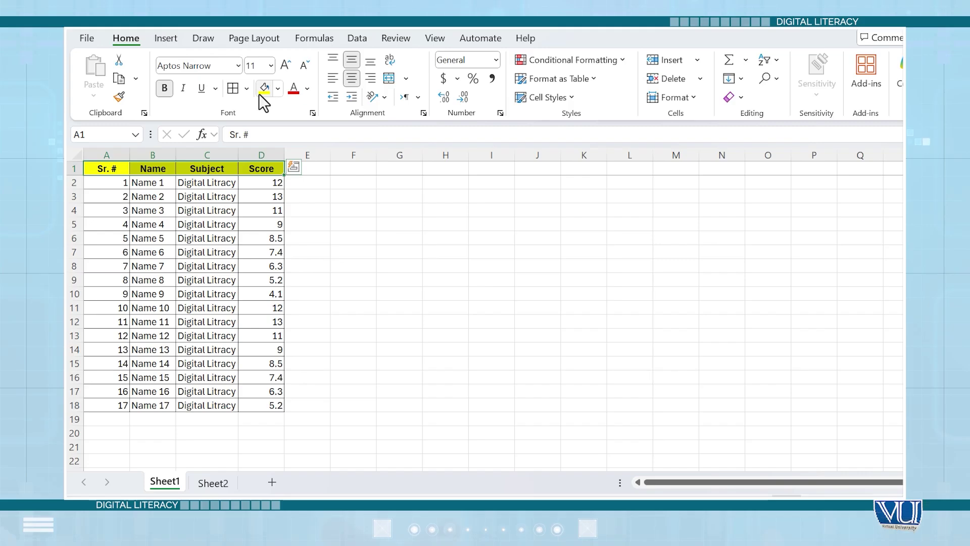
left_click(293, 89)
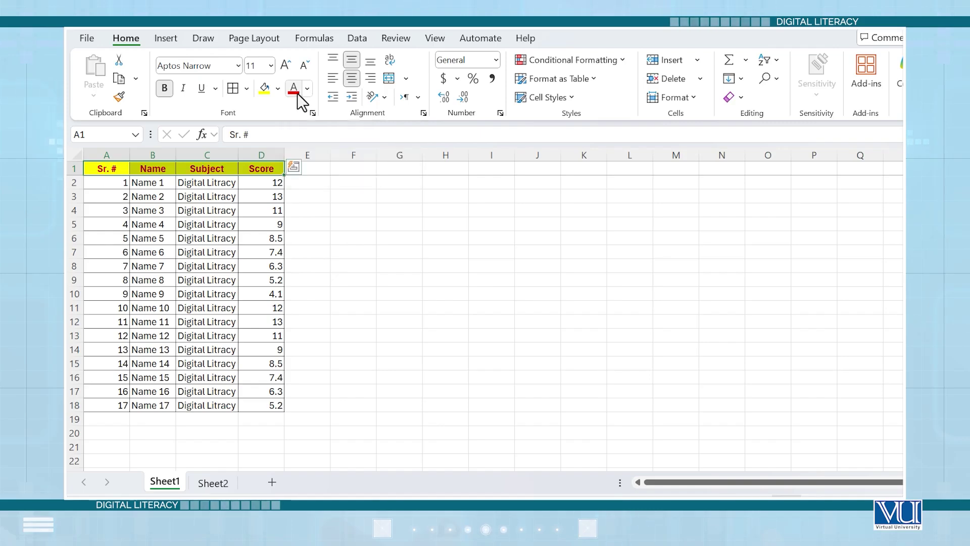
left_click(269, 227)
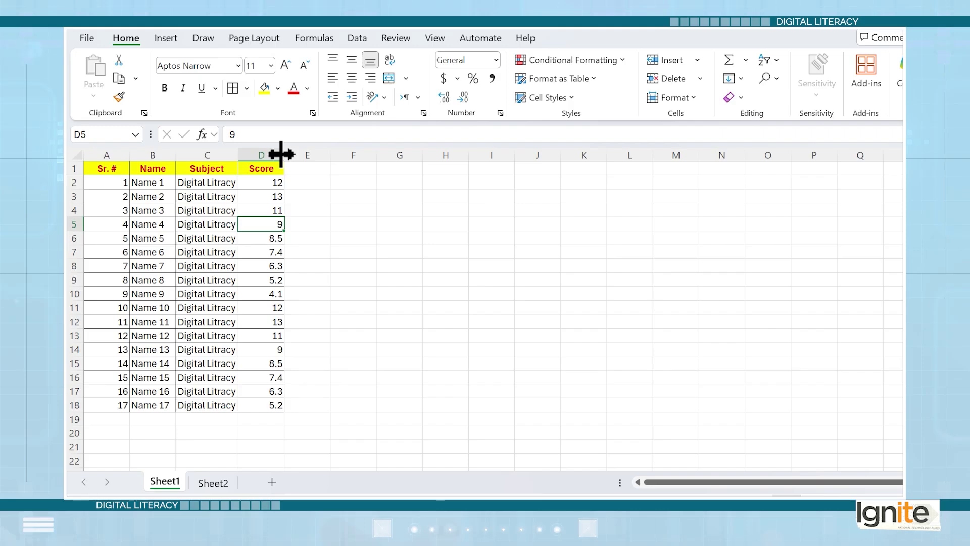
- Select the whole of column A, row 3, and columns A through D in turn
left_click(107, 152)
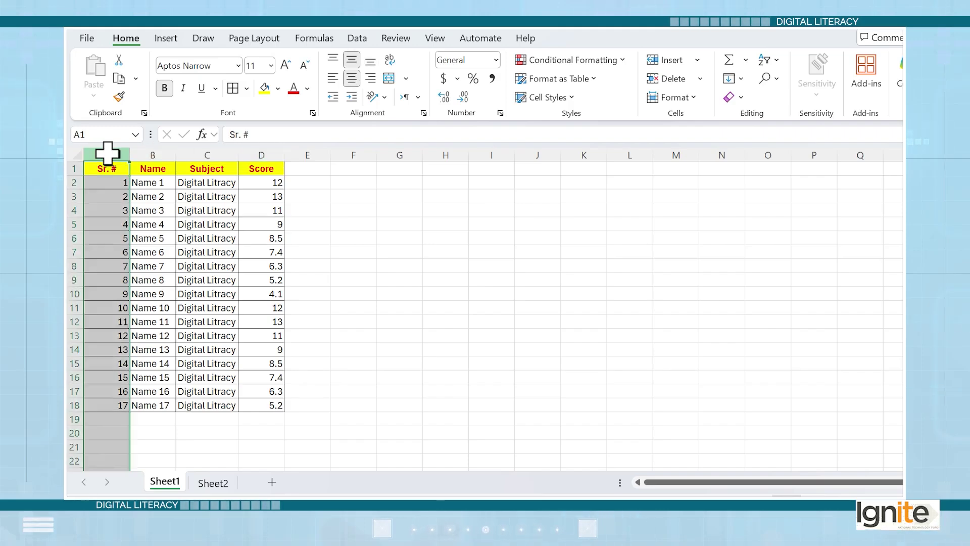
left_click(73, 196)
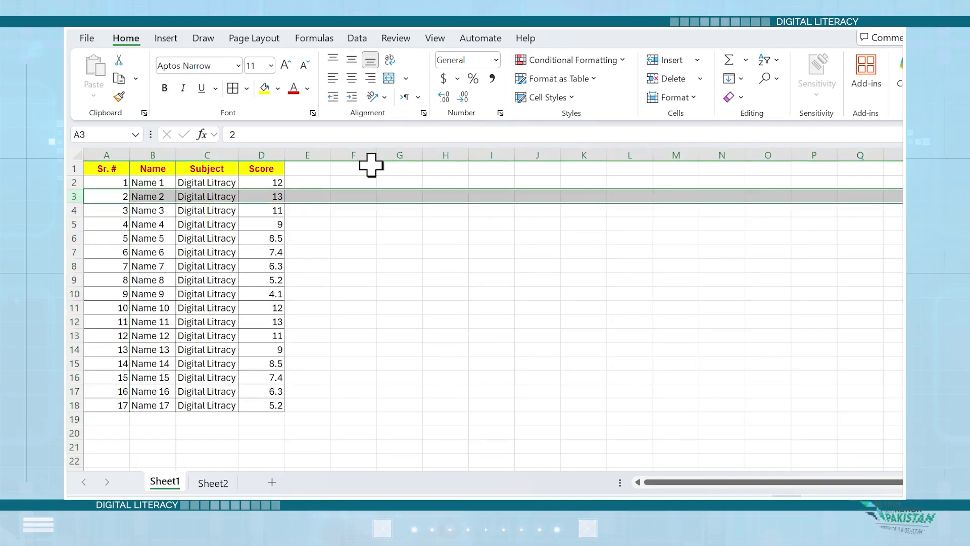
left_click_drag(106, 154, 256, 141)
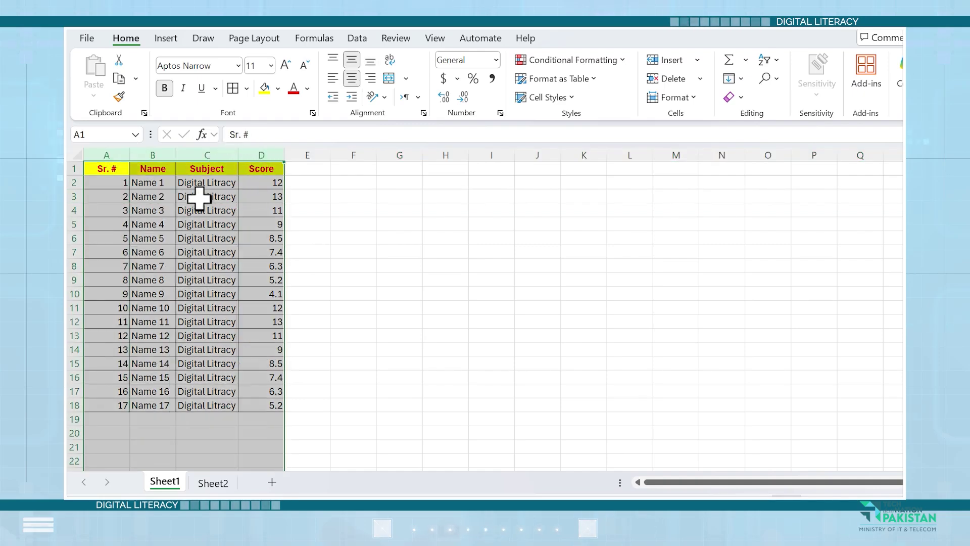
left_click(131, 281)
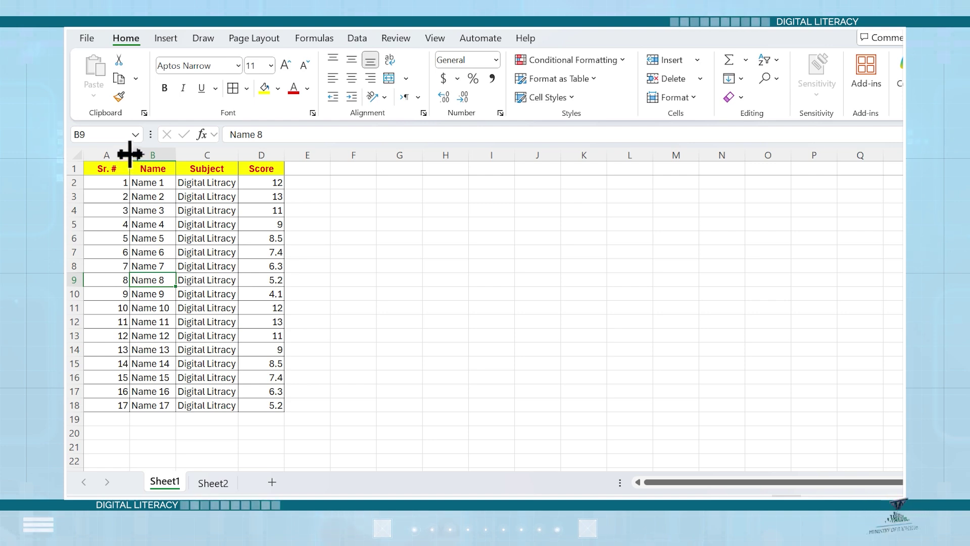
- Widen column A and auto-fit its width to its contents
left_click_drag(130, 154, 197, 152)
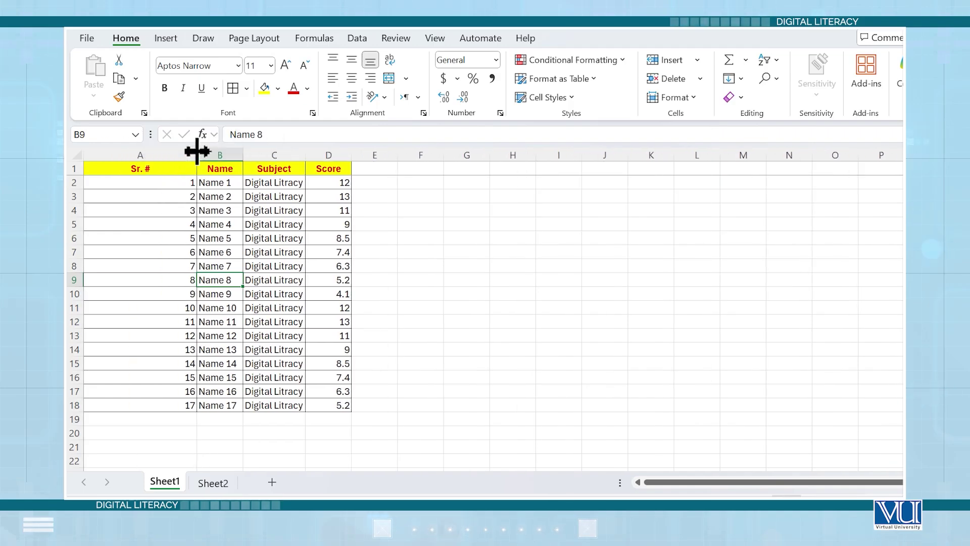
double_click(197, 152)
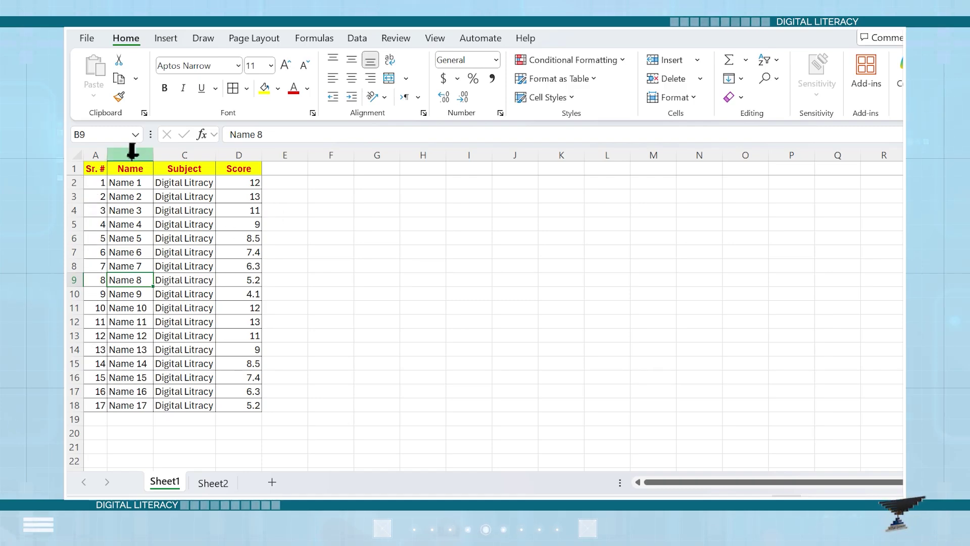
- Widen columns A through D to one equal width and auto-fit them all to their contents
left_click_drag(96, 152, 331, 142)
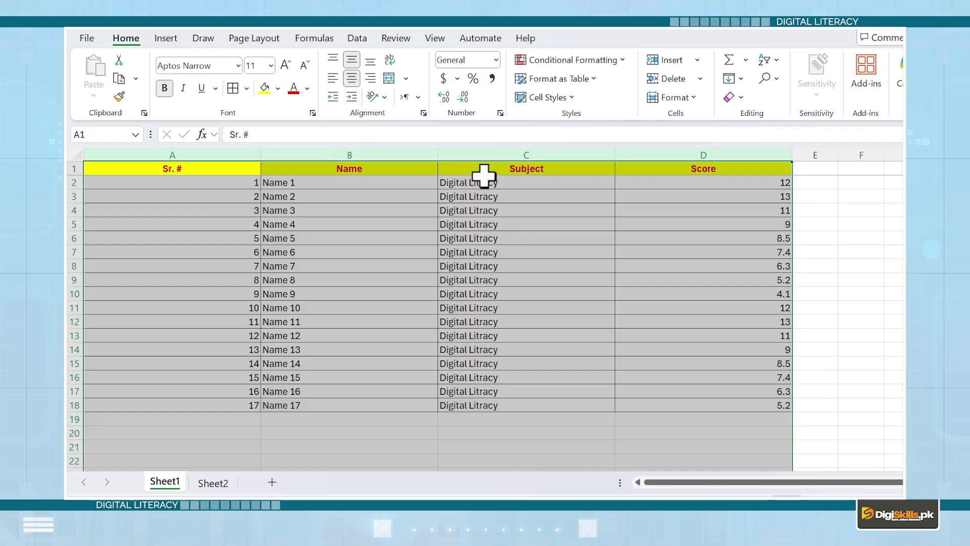
left_click(537, 197)
left_click_drag(203, 156, 737, 139)
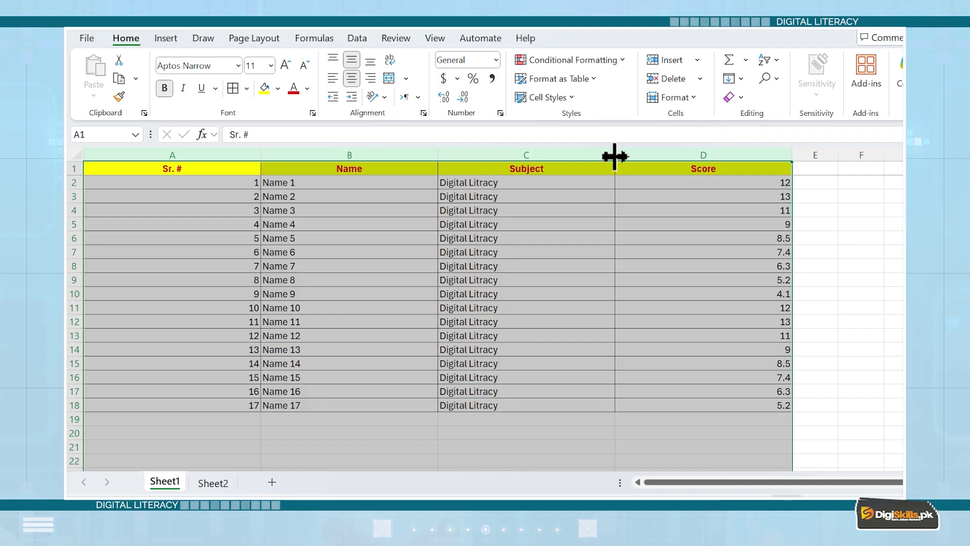
double_click(614, 156)
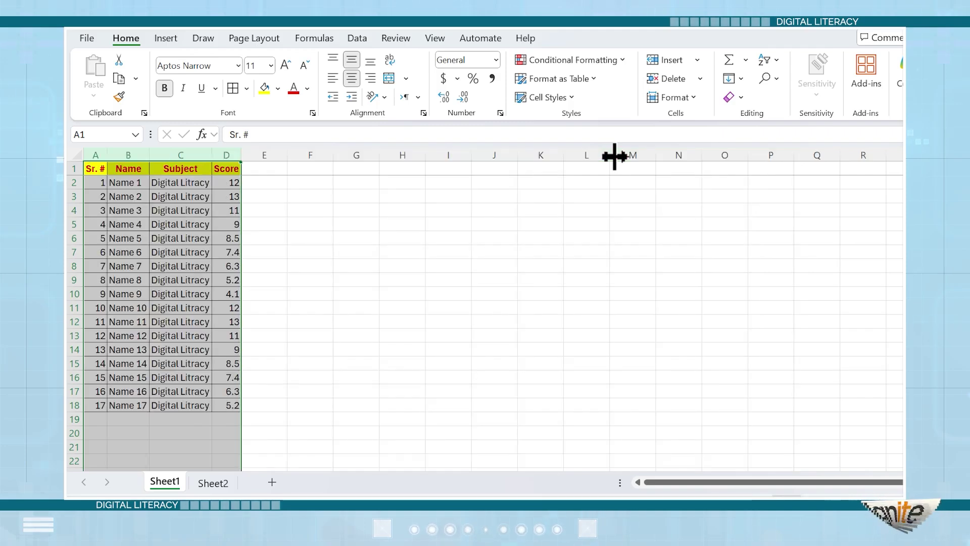
left_click(205, 223)
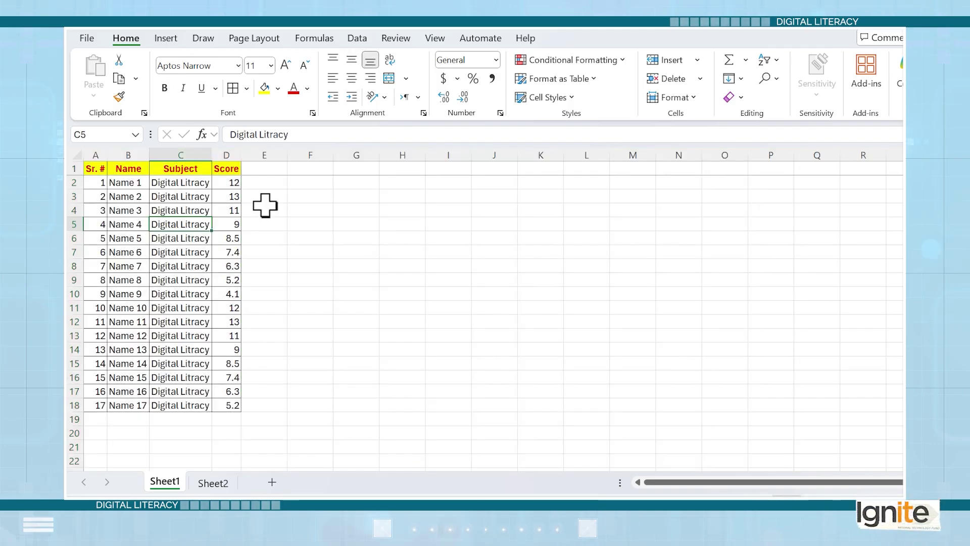